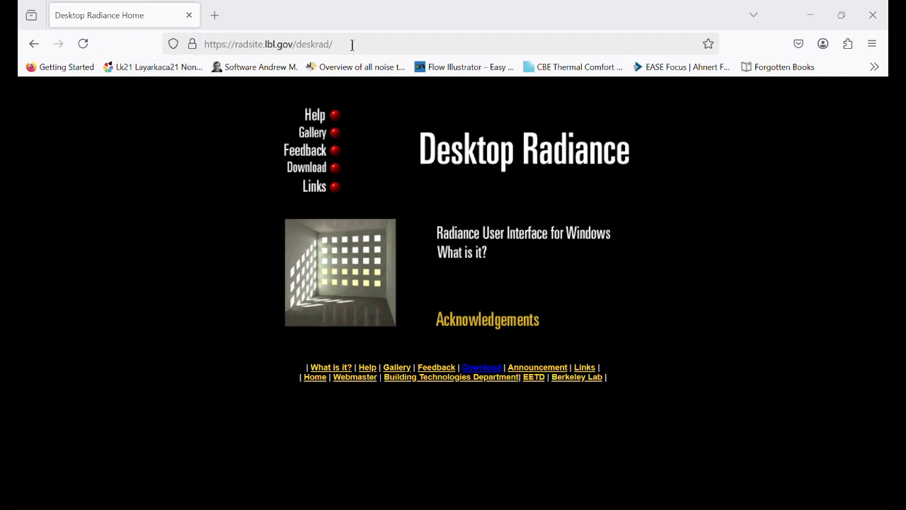
# - Search the web for "desktop radiance" in a new tab, open the Desktop Radiance Home result and close the duplicate tab
pyautogui.click(214, 15)
pyautogui.click(318, 259)
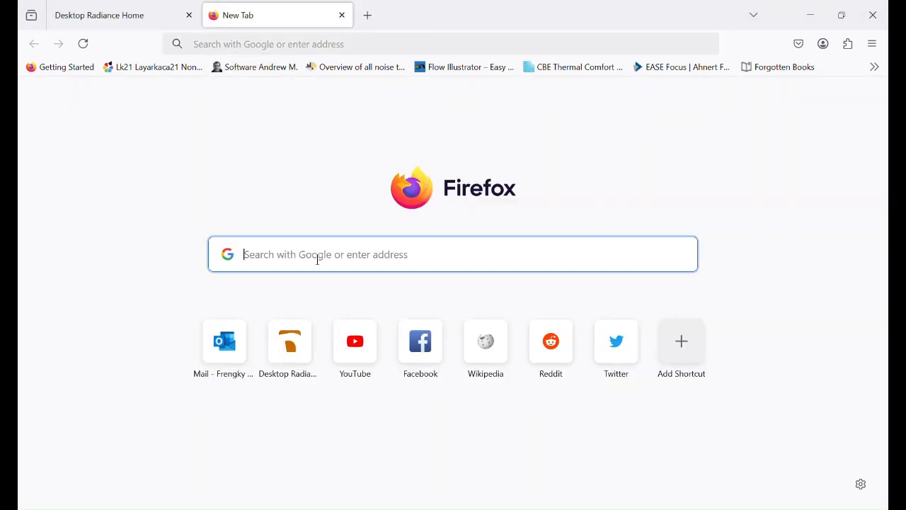
pyautogui.write('desktopr')
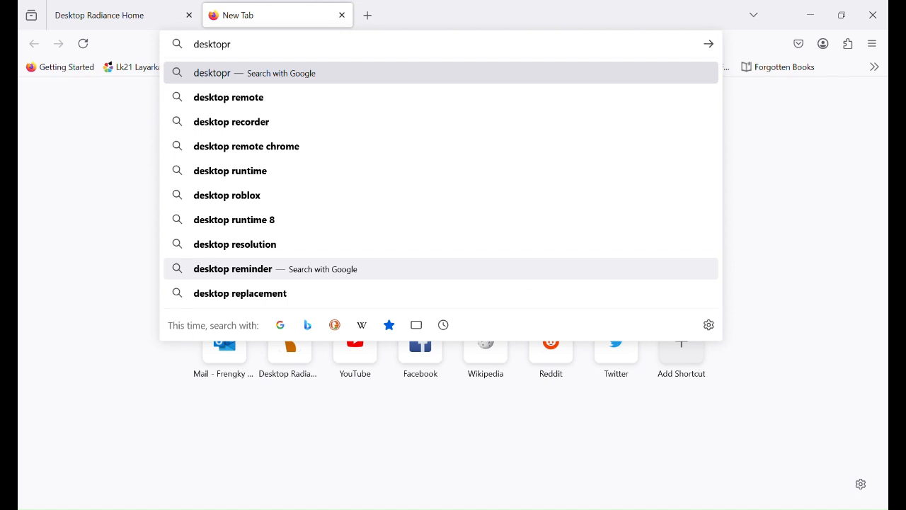
pyautogui.press('BackSpace')
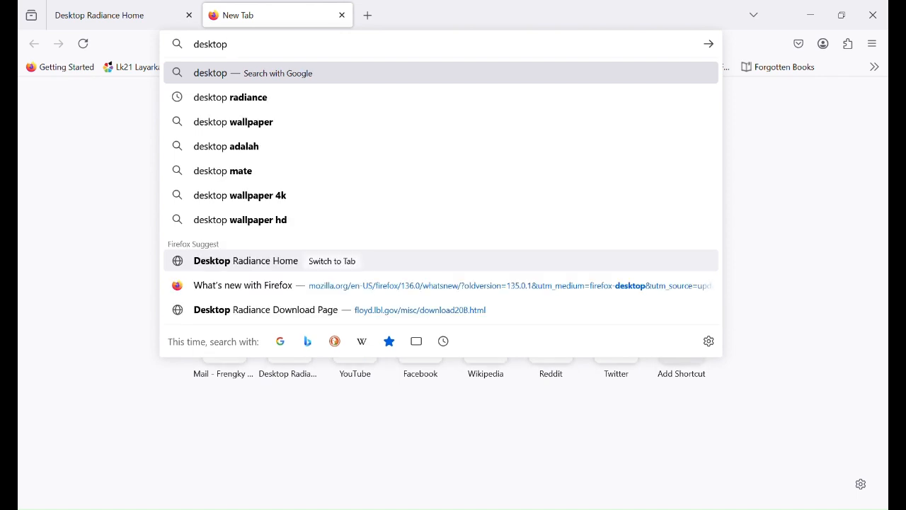
pyautogui.press('Down')
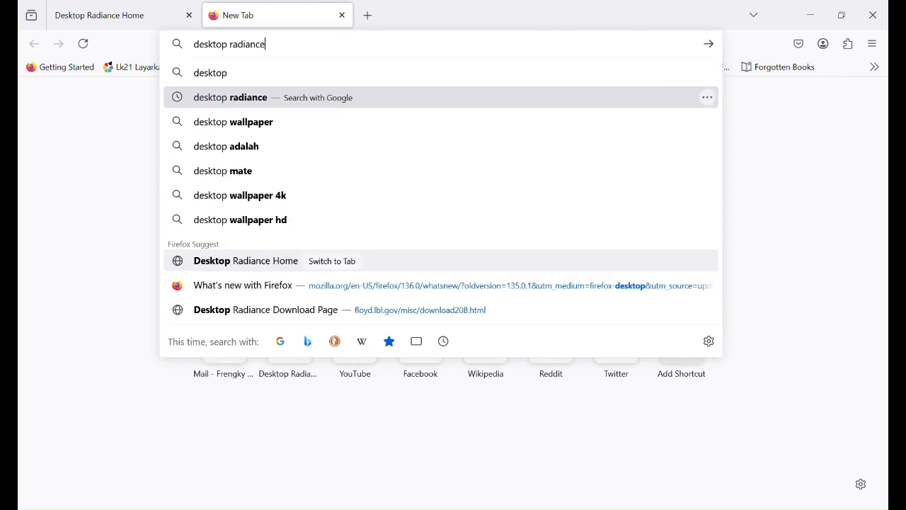
pyautogui.press('Return')
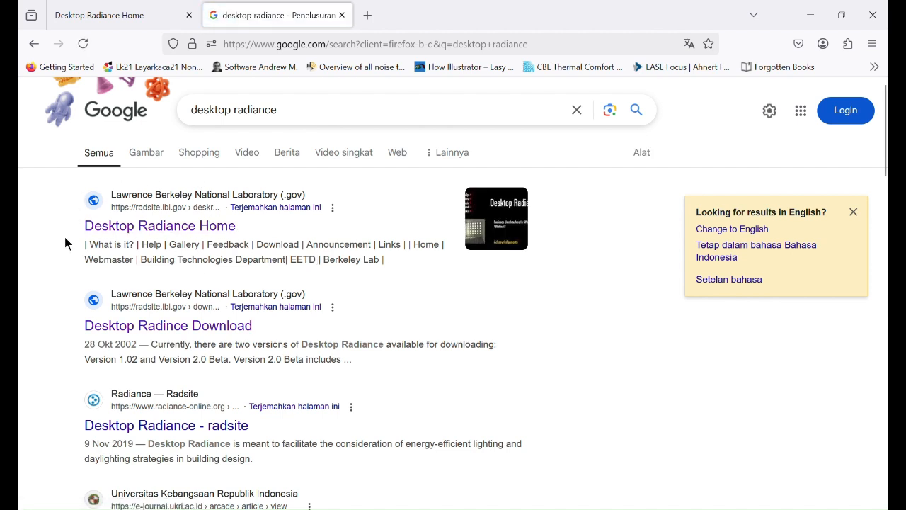
pyautogui.click(168, 234)
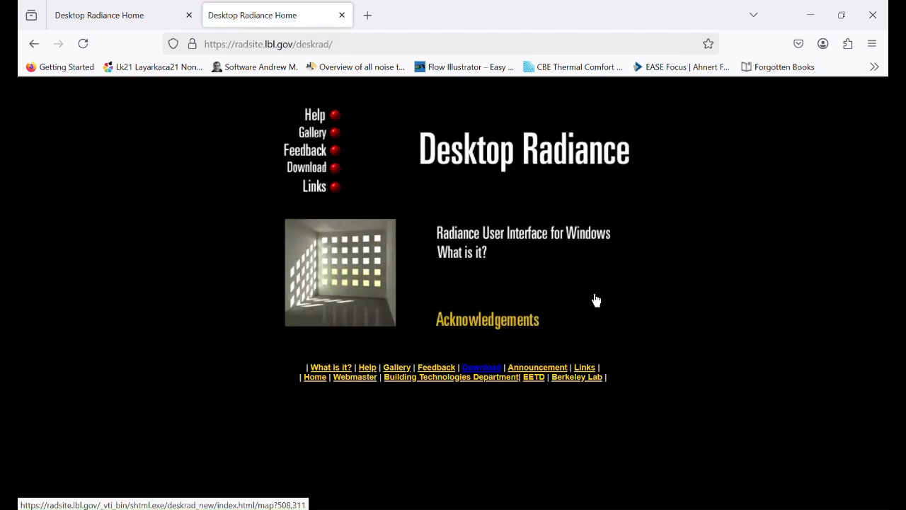
pyautogui.click(189, 15)
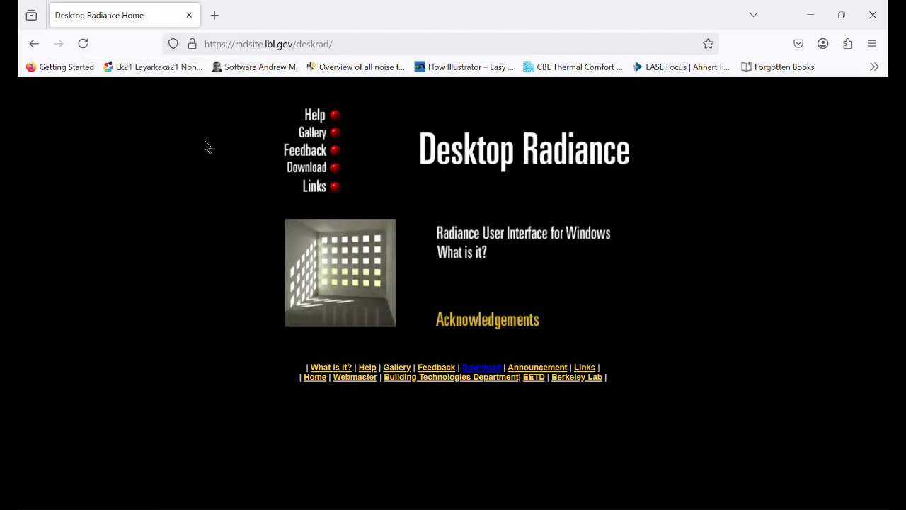
# - Go to the site's download page and open the Desktop Radiance 2.0 Beta download link
pyautogui.click(312, 175)
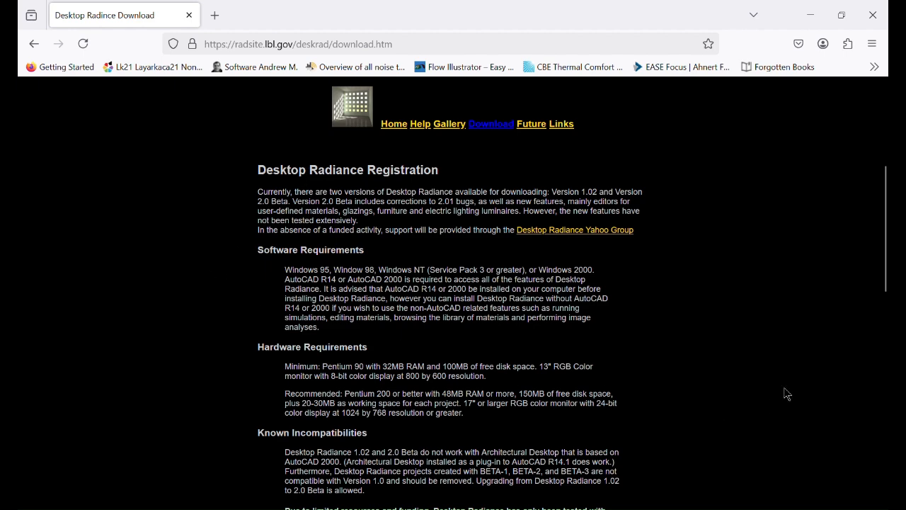
pyautogui.scroll(-4, 540, 370)
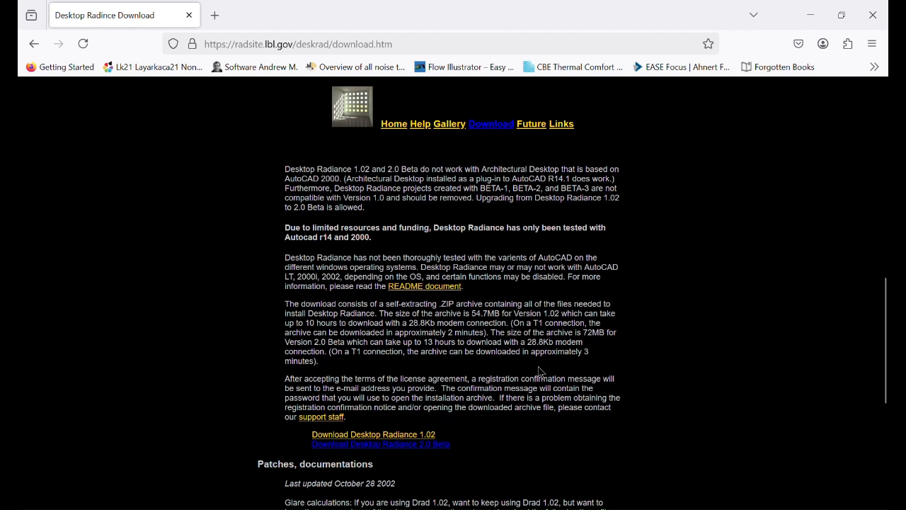
pyautogui.scroll(-3, 540, 370)
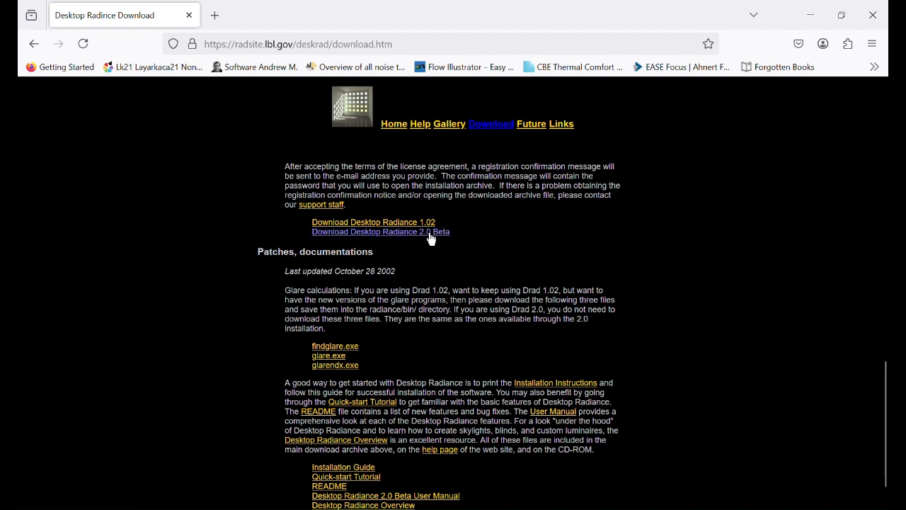
pyautogui.click(429, 232)
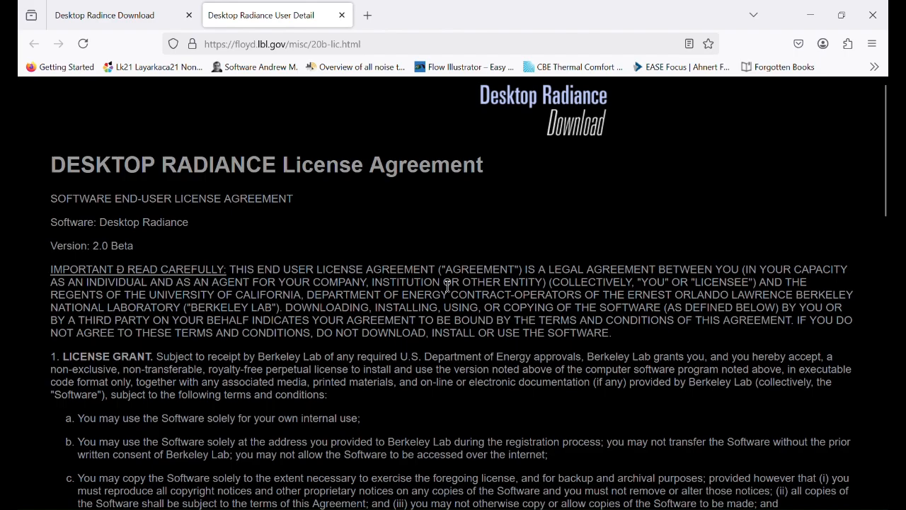
# - Close the old download tab and agree to the Desktop Radiance license terms to proceed to the download area
pyautogui.click(189, 15)
pyautogui.scroll(-12, 496, 255)
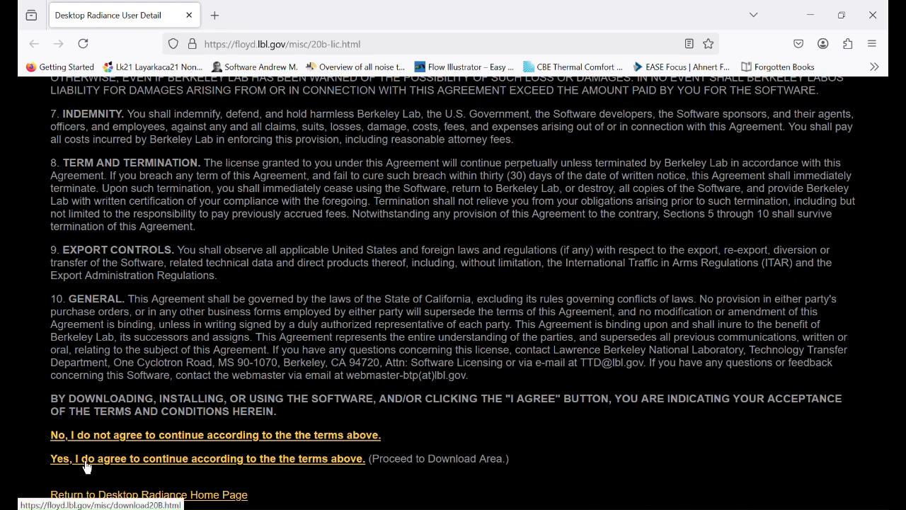
pyautogui.click(86, 461)
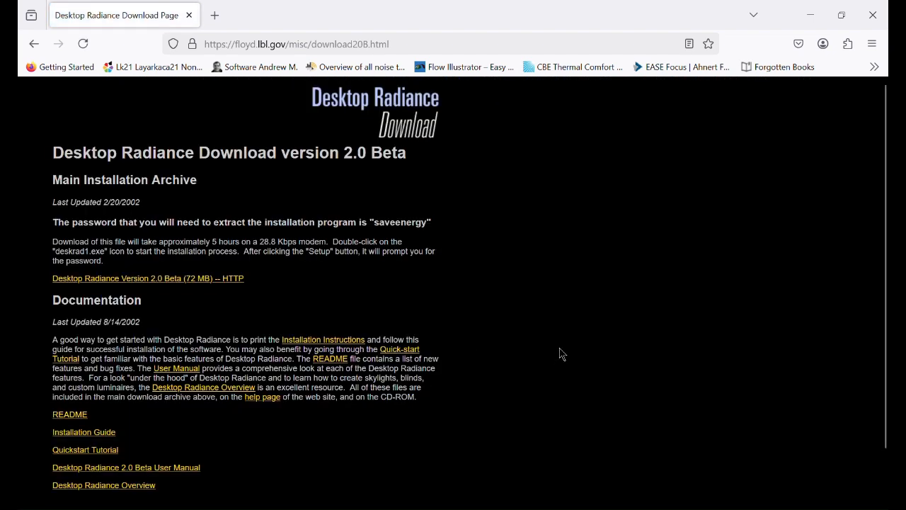
# - Examine the 2.0 Beta download page, including the archive link and the extraction password, and close the browser
pyautogui.scroll(-2, 563, 354)
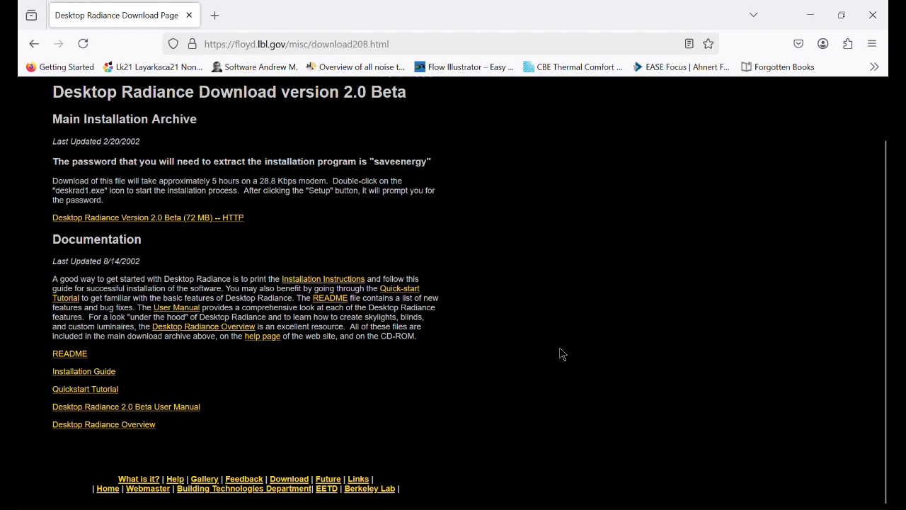
pyautogui.scroll(2, 561, 353)
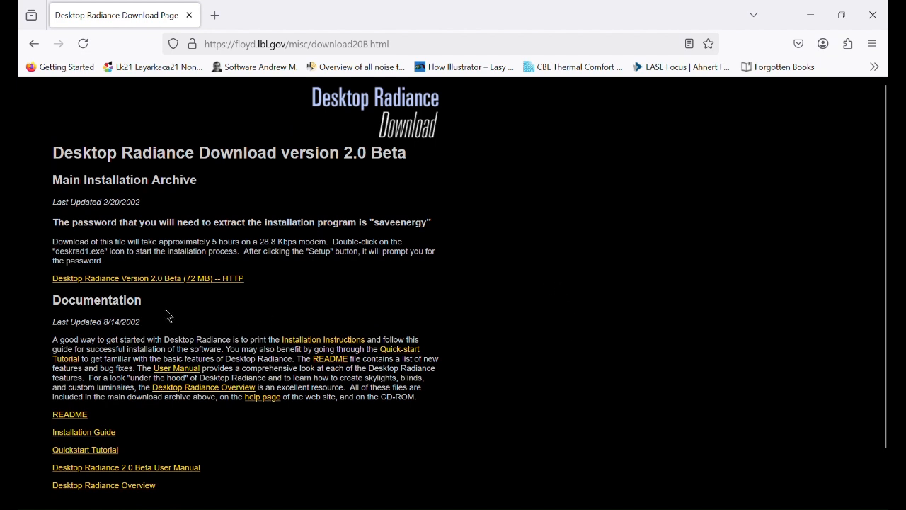
pyautogui.press('ctrl')
pyautogui.press('ctrl')
pyautogui.press('ctrl')
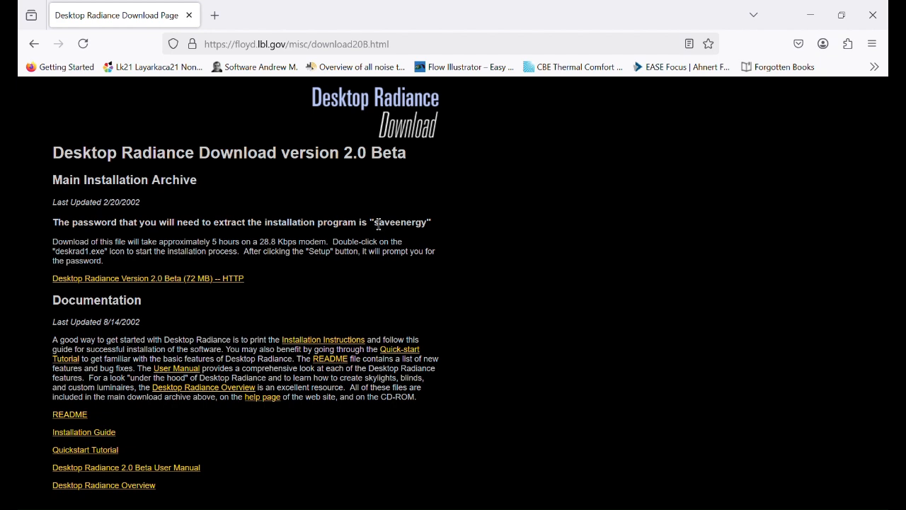
pyautogui.moveTo(377, 224); pyautogui.dragTo(427, 224)
pyautogui.click(448, 237)
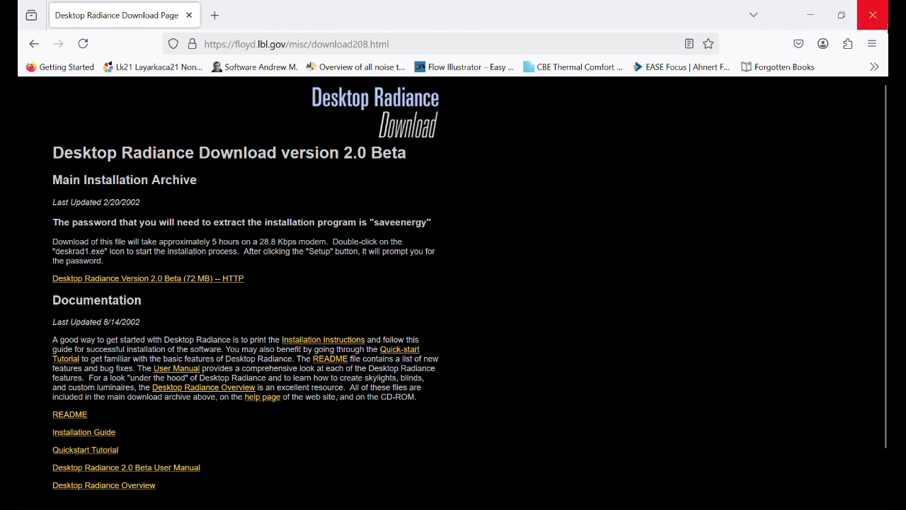
pyautogui.click(880, 21)
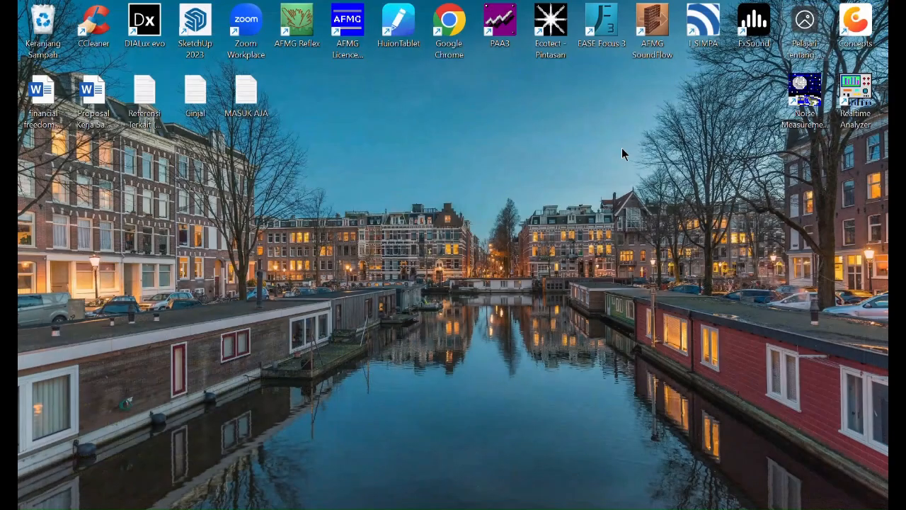
# - Switch to File Explorer and open the extracted drad20b_zip folder in C:\Master
pyautogui.press('super+e')
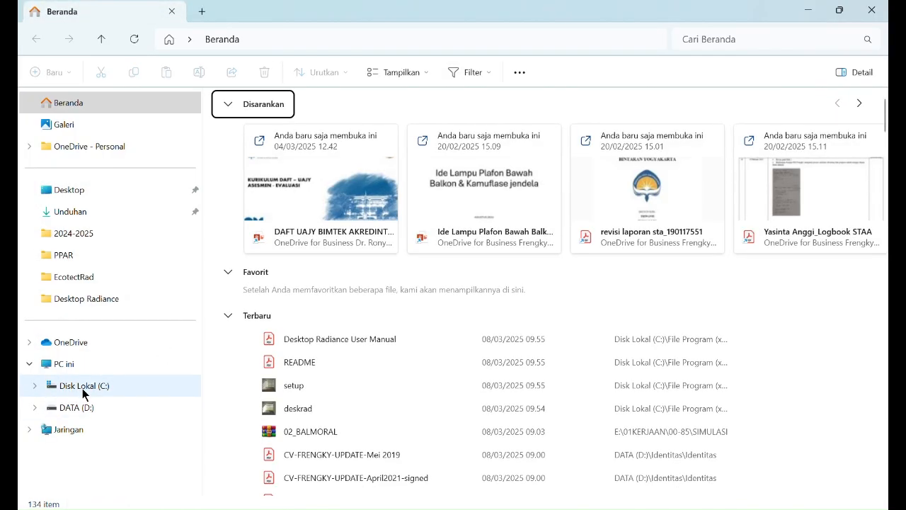
pyautogui.click(56, 388)
pyautogui.doubleClick(261, 179)
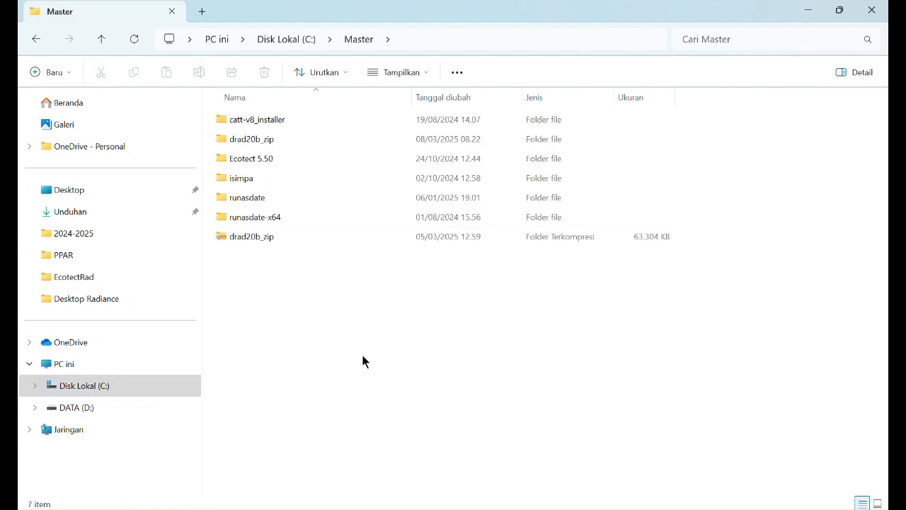
pyautogui.click(255, 242)
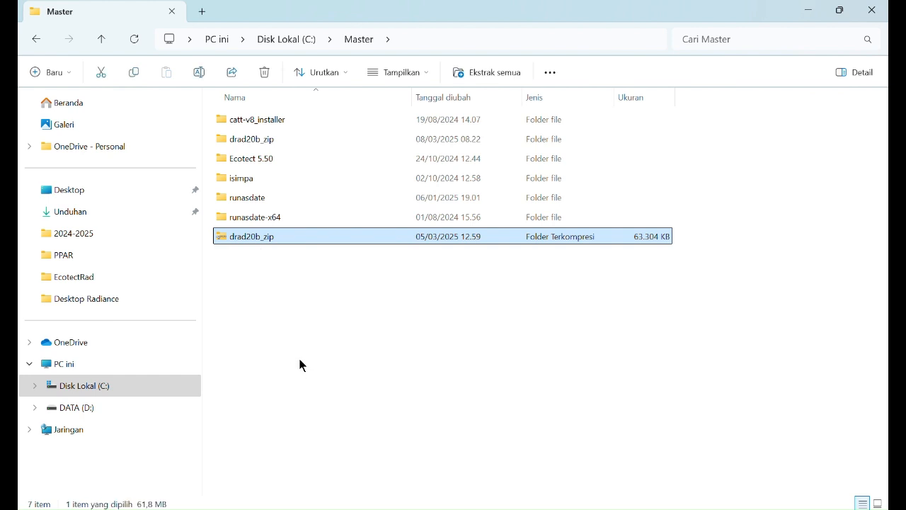
pyautogui.click(257, 139)
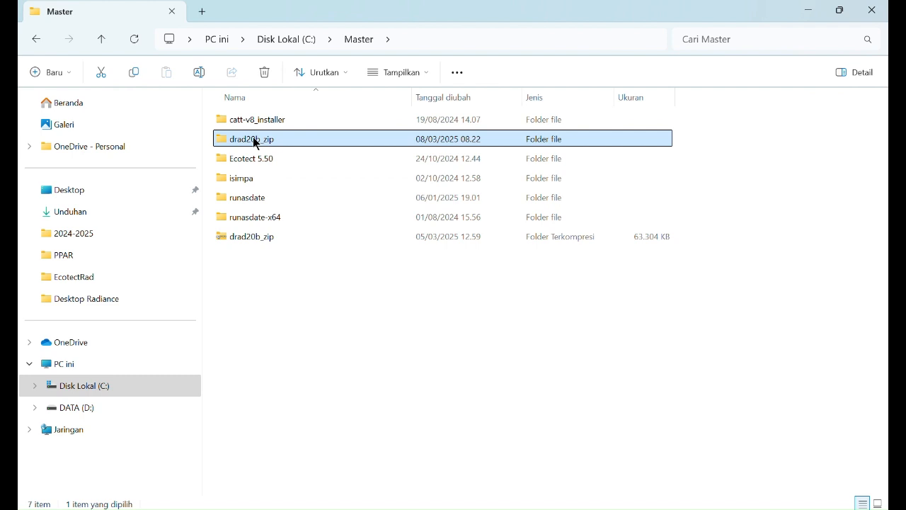
pyautogui.click(255, 140)
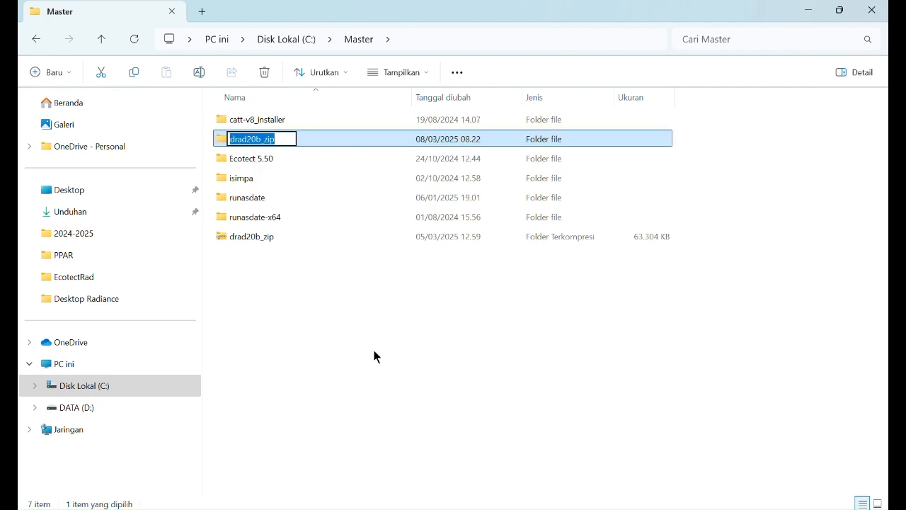
pyautogui.click(377, 350)
pyautogui.doubleClick(232, 139)
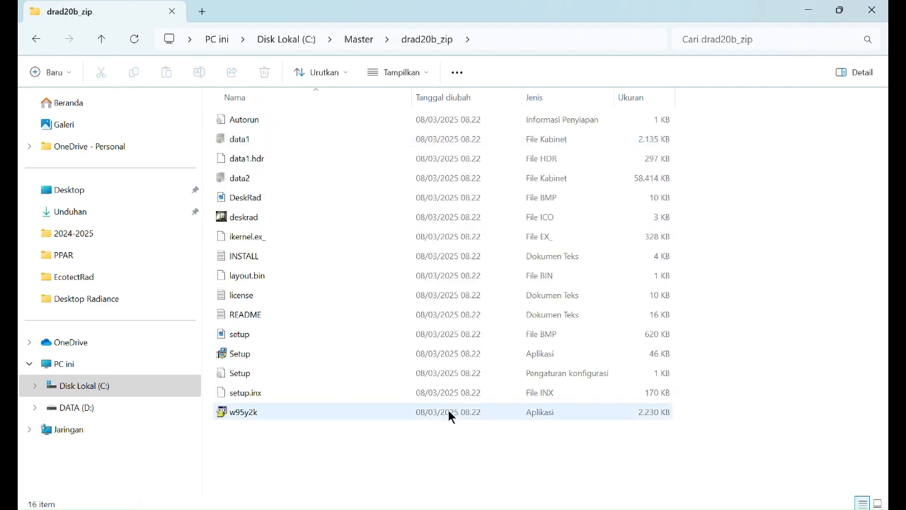
# - Launch the Setup application, pass the welcome page and accept the Desktop Radiance 2.0 BETA license agreement
pyautogui.doubleClick(242, 354)
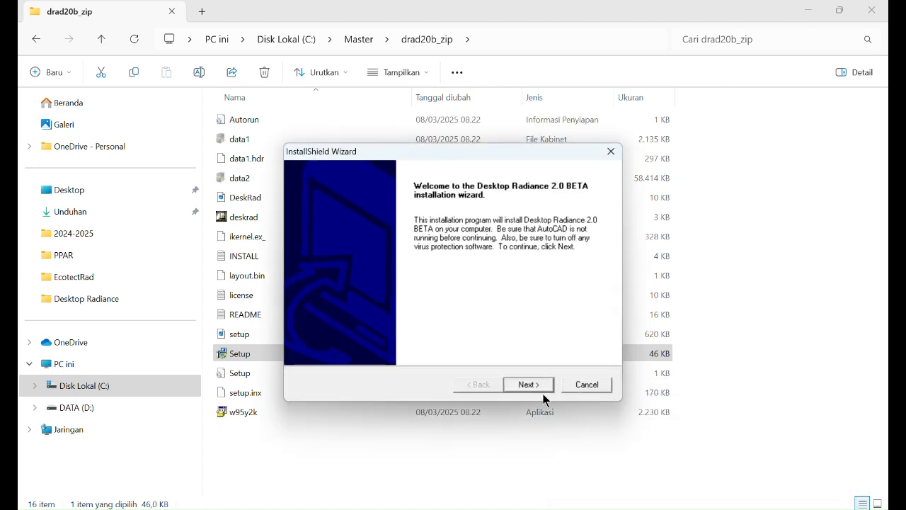
pyautogui.click(527, 384)
pyautogui.click(529, 385)
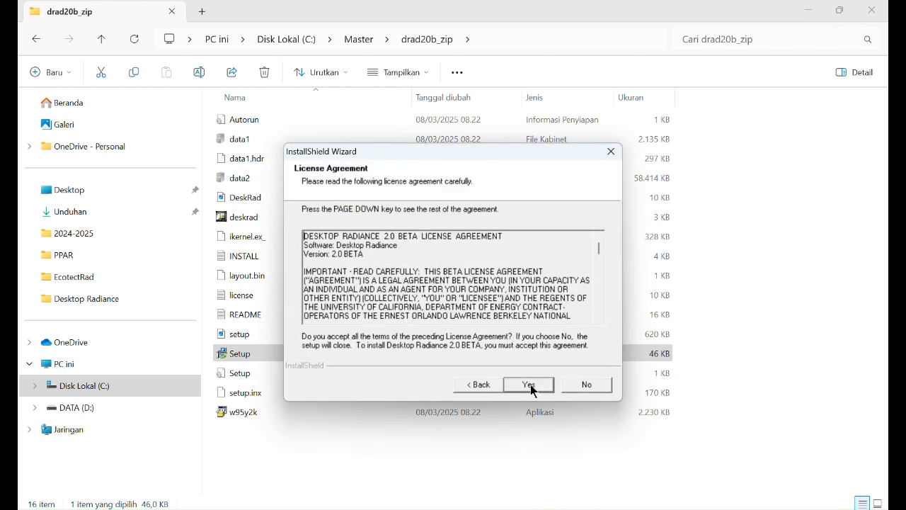
pyautogui.click(530, 384)
pyautogui.click(530, 384)
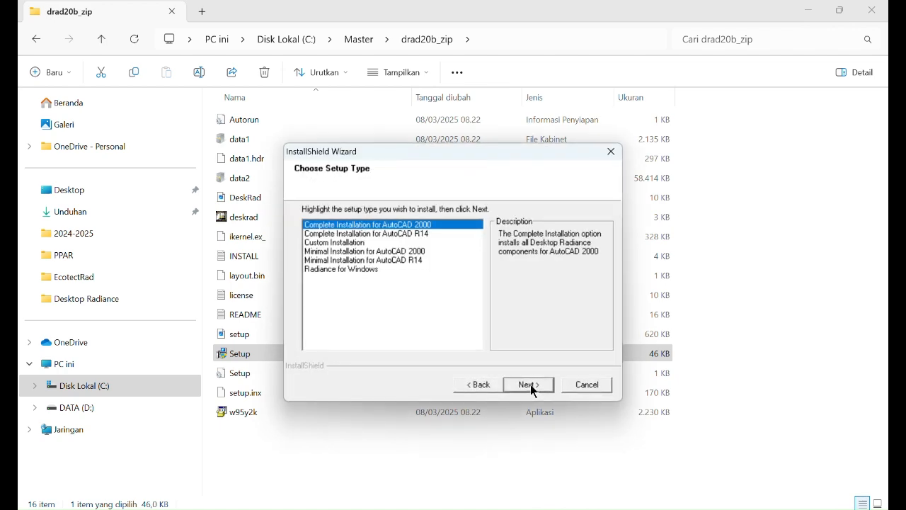
# - Choose Complete Installation for AutoCAD 2000 as the setup type and continue without specifying an AutoCAD directory
pyautogui.click(530, 384)
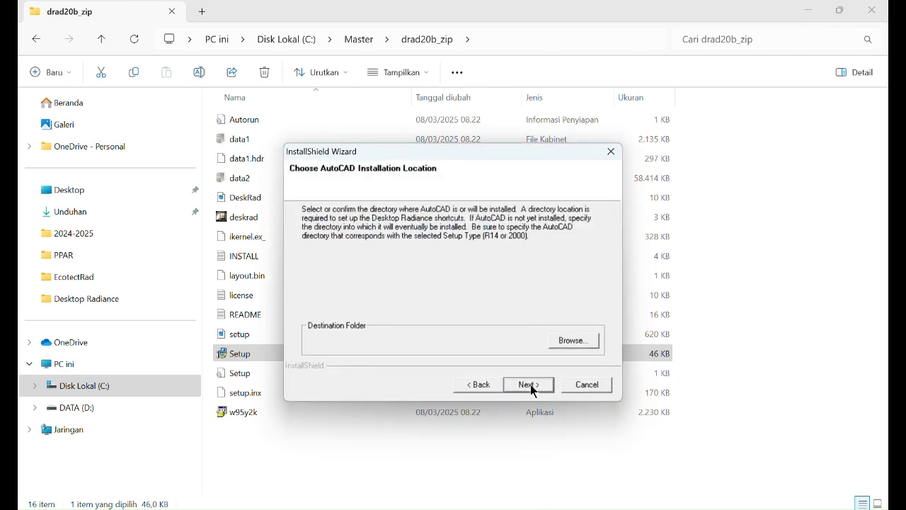
pyautogui.click(531, 384)
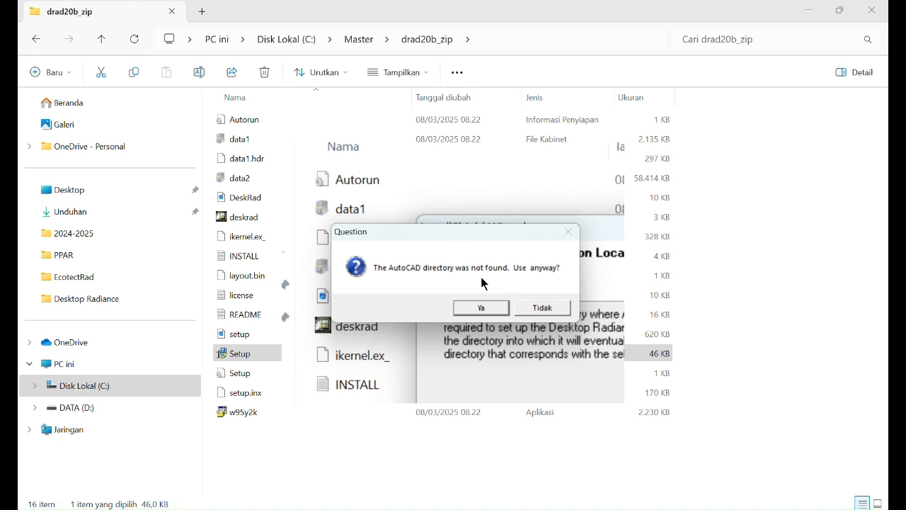
pyautogui.click(474, 308)
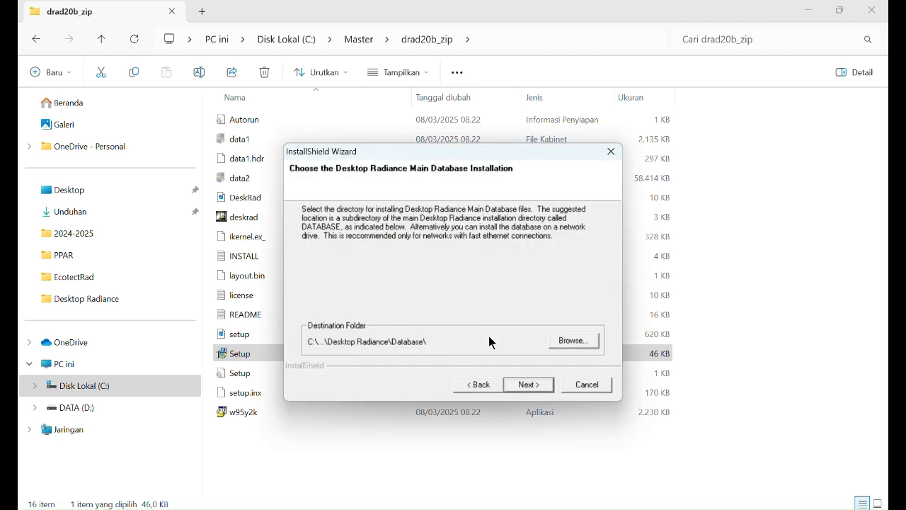
# - Keep the default Desktop Radiance database folder and C:\Radiance as destinations, and continue without installing Optics 5
pyautogui.click(522, 386)
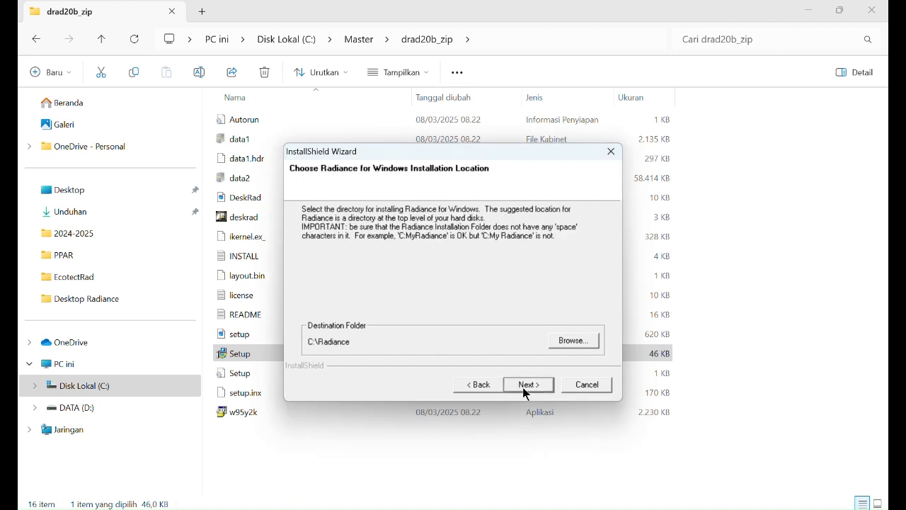
pyautogui.click(527, 385)
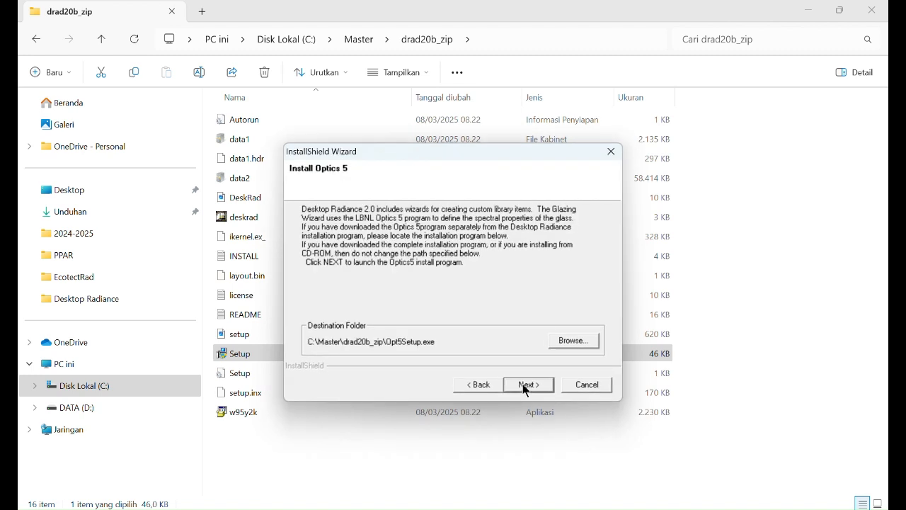
pyautogui.click(522, 384)
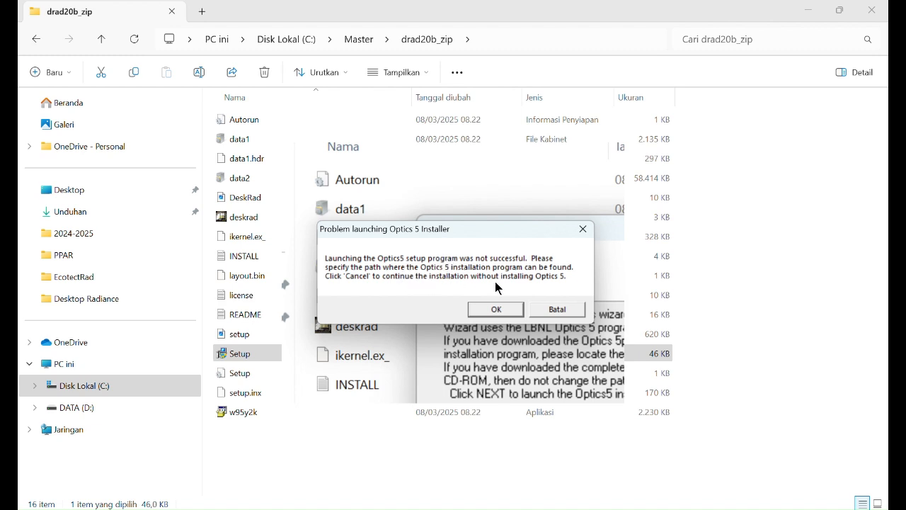
pyautogui.click(557, 309)
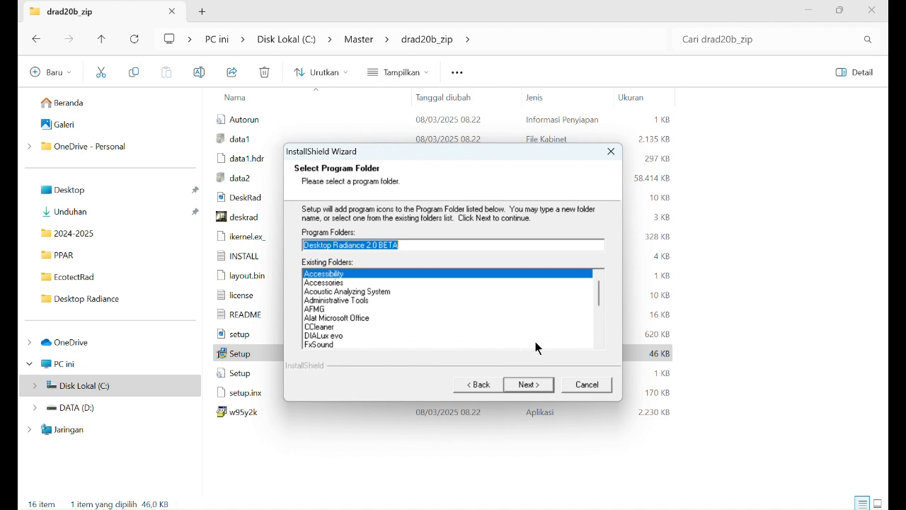
# - Keep Desktop Radiance 2.0 BETA as the program folder and start the installation
pyautogui.click(542, 385)
pyautogui.click(541, 385)
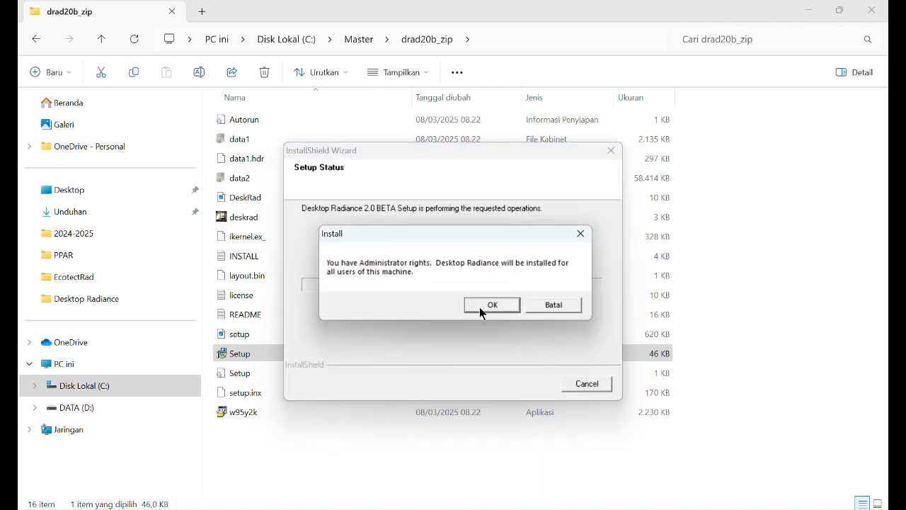
# - Confirm installing Desktop Radiance for all users of the machine and finish the InstallShield wizard
pyautogui.click(480, 306)
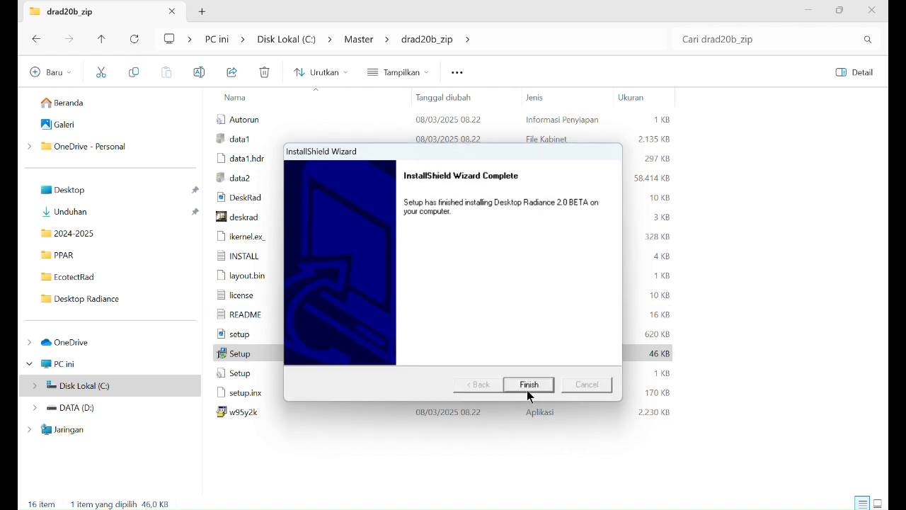
pyautogui.click(529, 384)
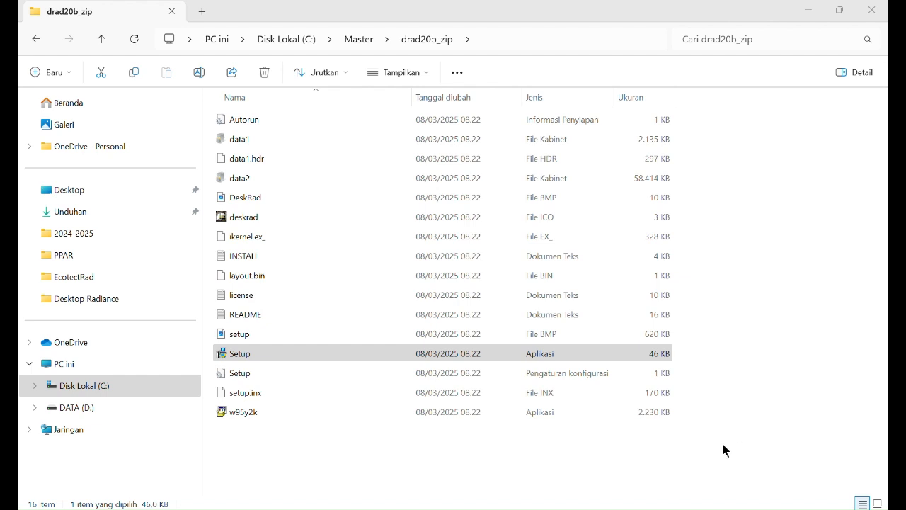
pyautogui.click(743, 416)
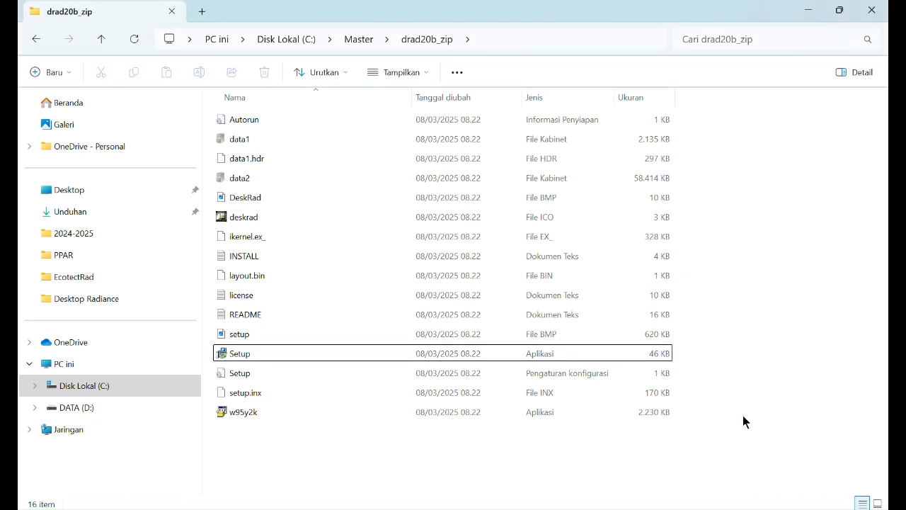
# - Return to the C: drive and open its Radiance folder to check the installed subfolders
pyautogui.click(287, 44)
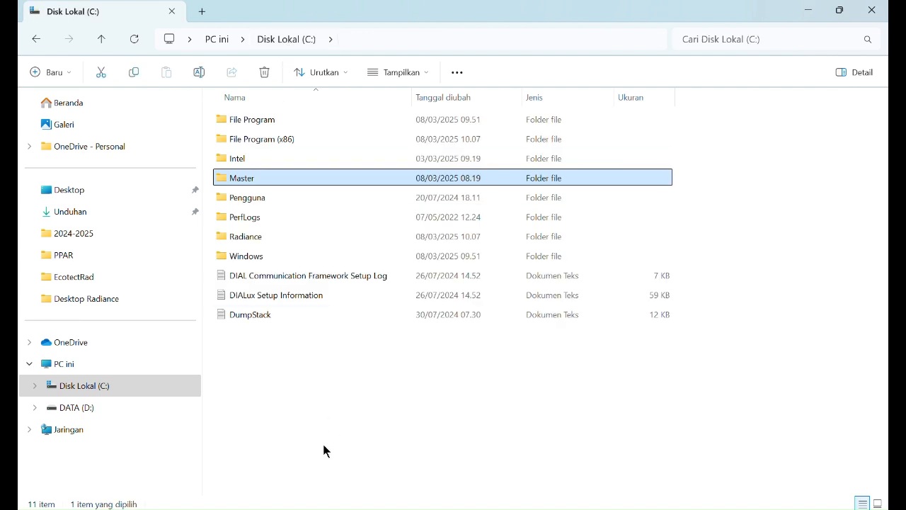
pyautogui.click(317, 414)
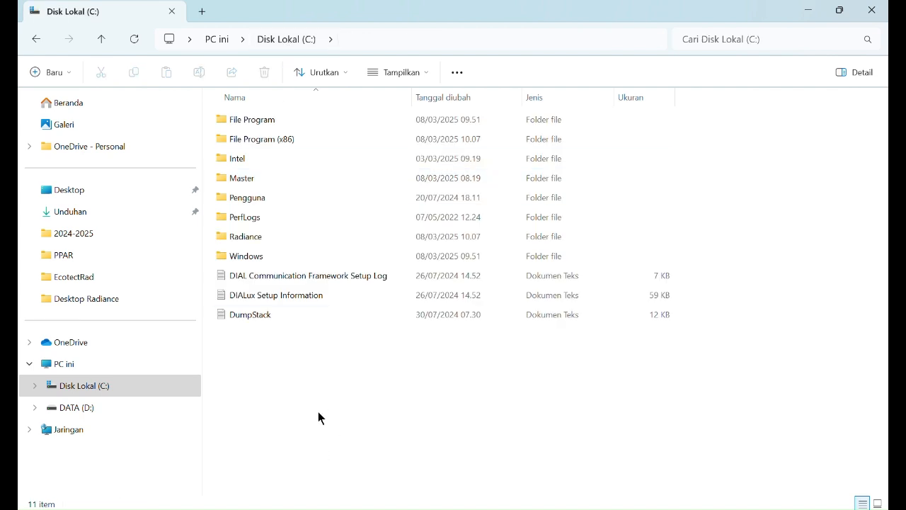
pyautogui.click(247, 238)
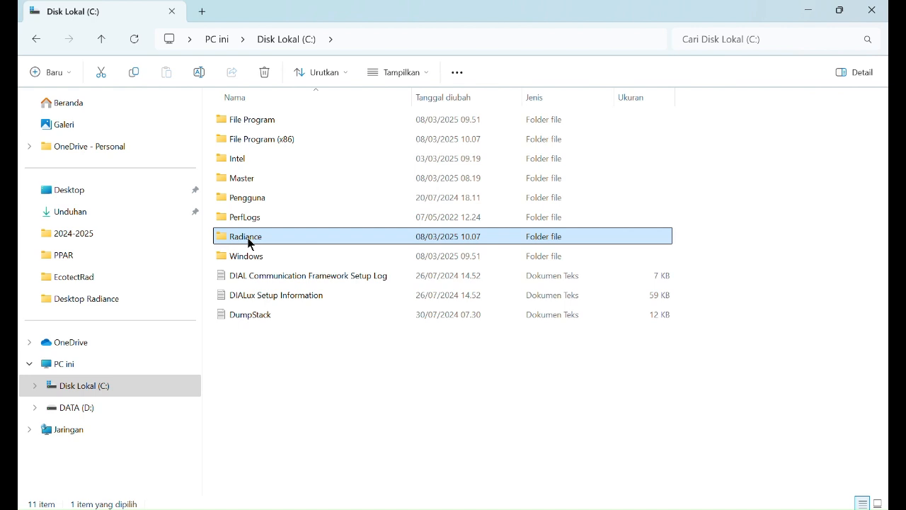
pyautogui.doubleClick(247, 239)
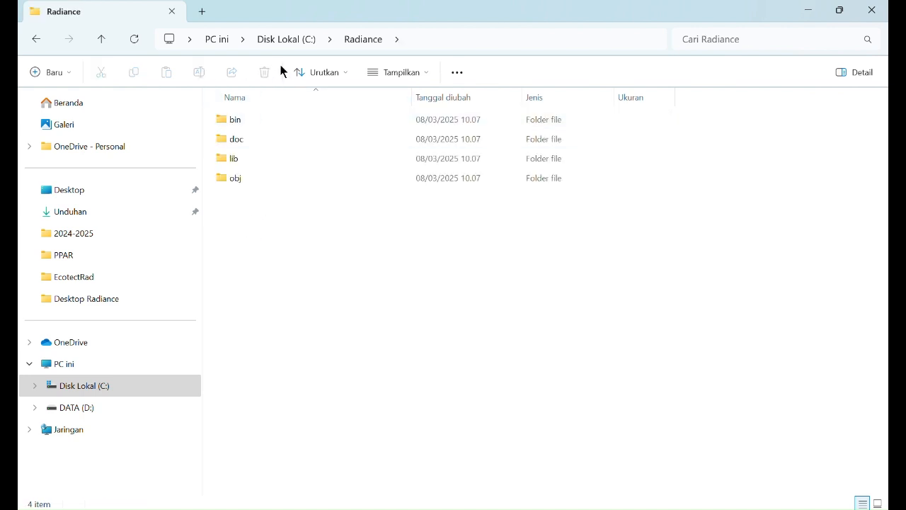
# - Locate the Desktop Radiance folder inside File Program (x86) on drive C:, return to the drive root and close the file window
pyautogui.click(303, 41)
pyautogui.doubleClick(255, 139)
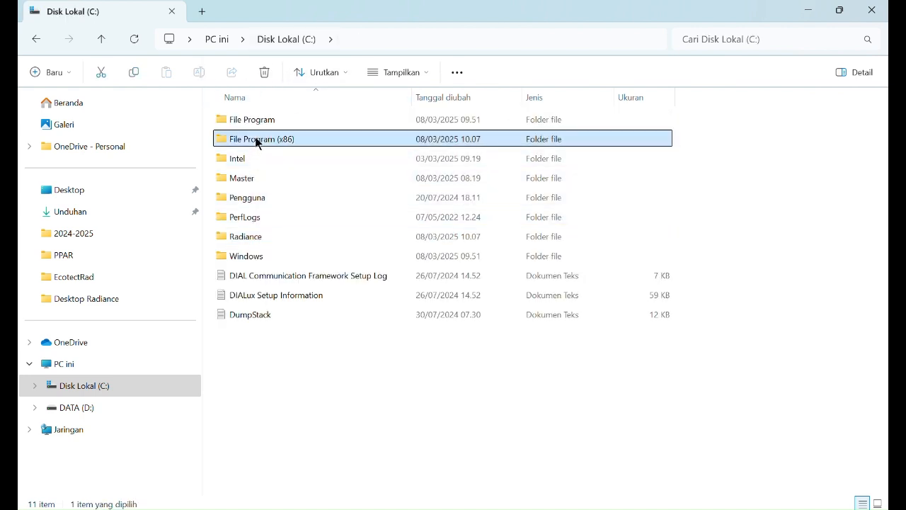
pyautogui.click(260, 200)
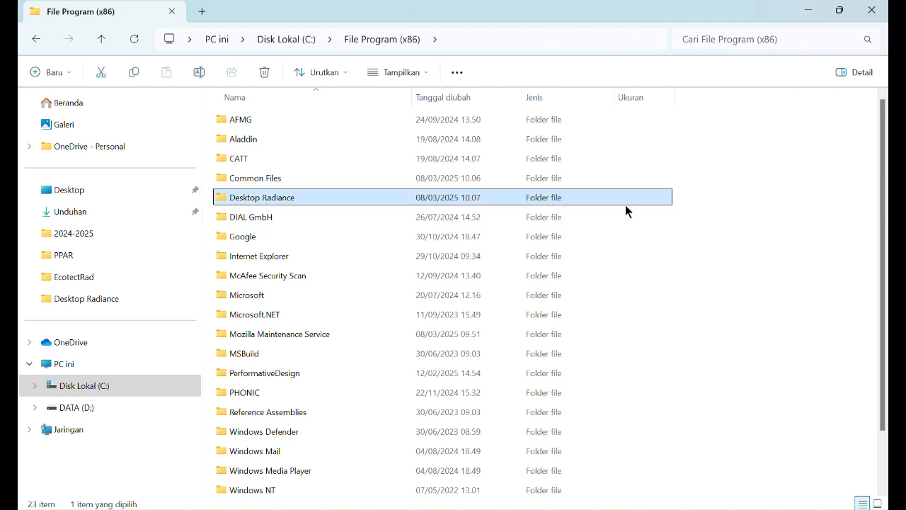
pyautogui.click(268, 41)
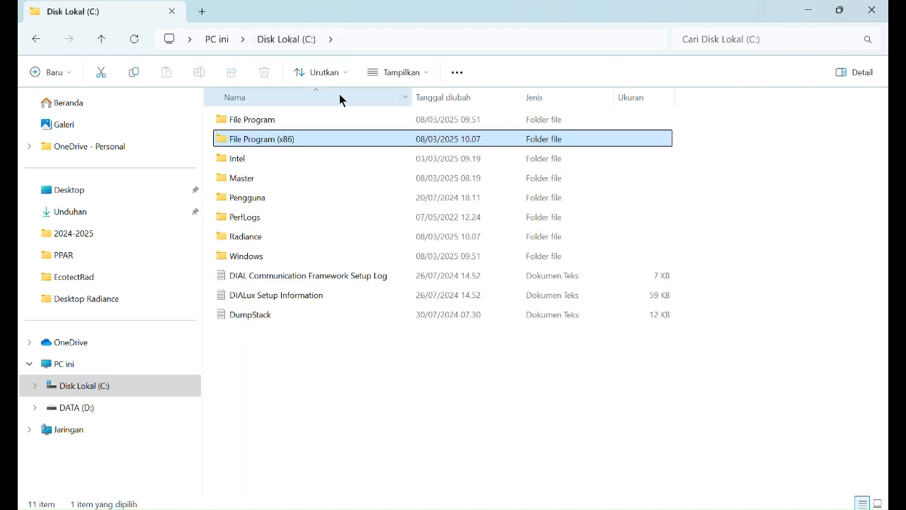
pyautogui.click(676, 375)
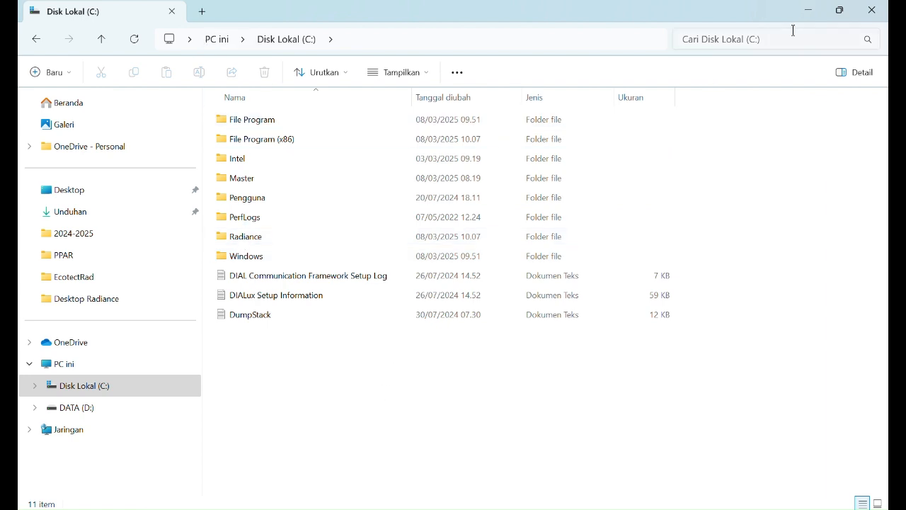
pyautogui.click(871, 10)
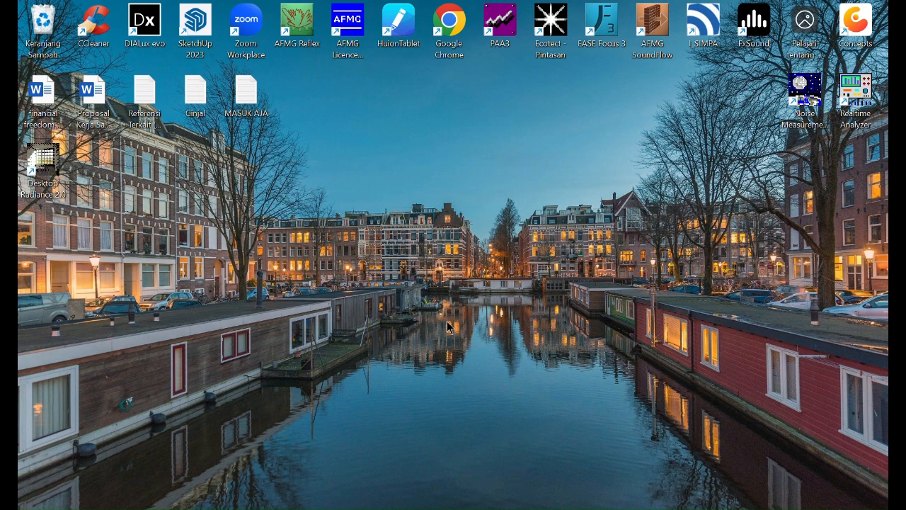
# - Launch Ecotect from the desktop and open the 3D editor with the drawing grid in perspective
pyautogui.doubleClick(560, 25)
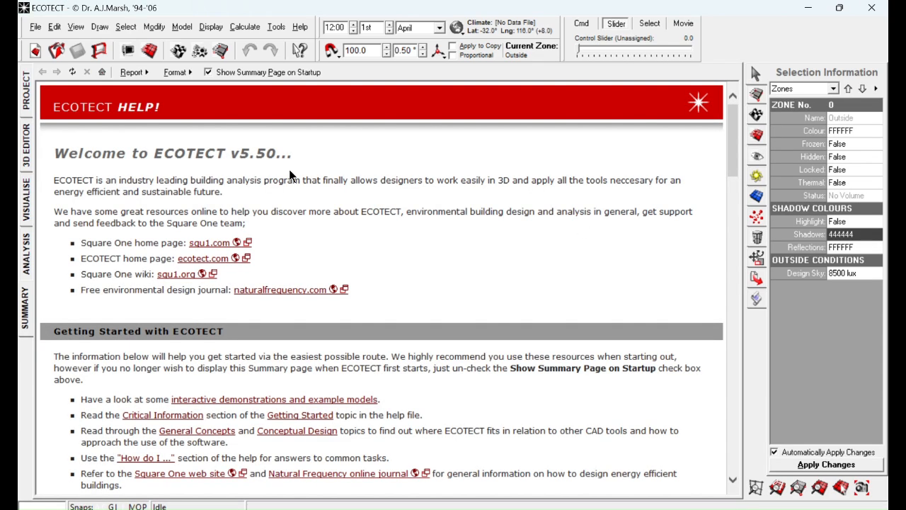
pyautogui.click(26, 145)
pyautogui.moveTo(364, 259); pyautogui.dragTo(106, 130, button='right')
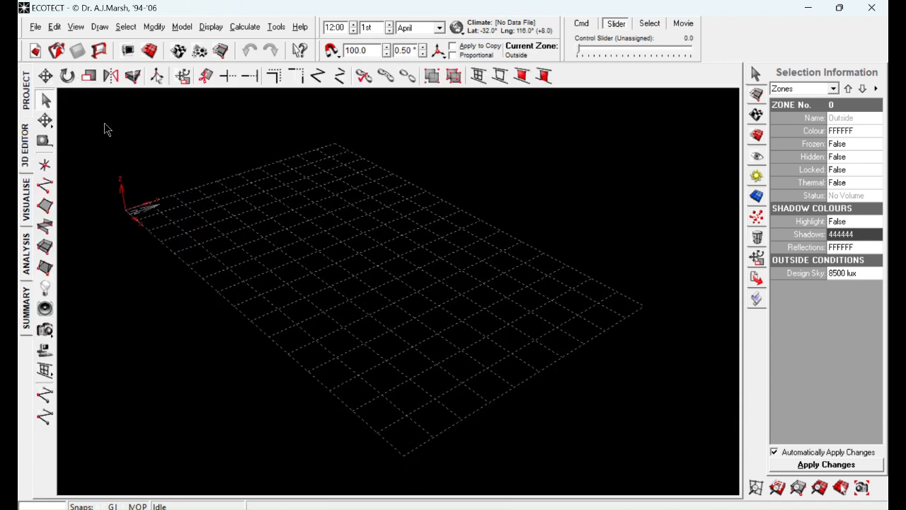
# - Set the default zone height to 3000 in the modelling section of the user preferences and apply it
pyautogui.click(128, 51)
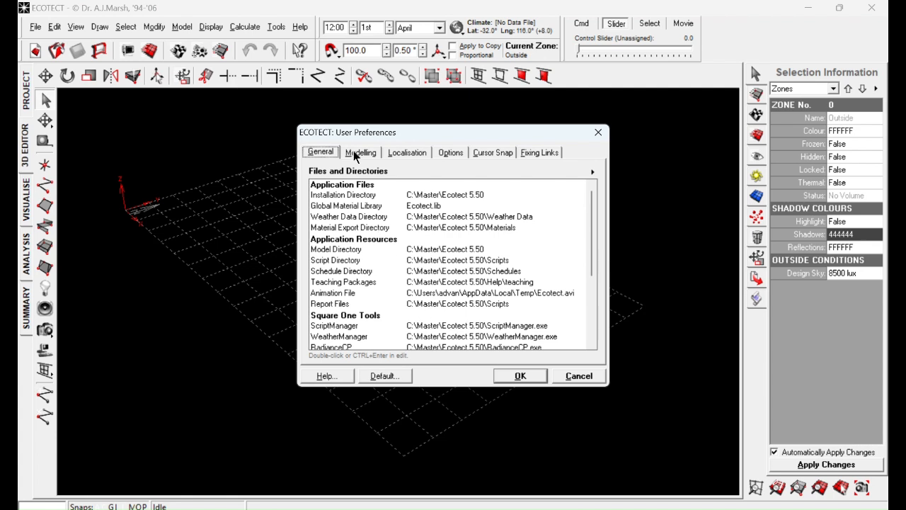
pyautogui.click(357, 153)
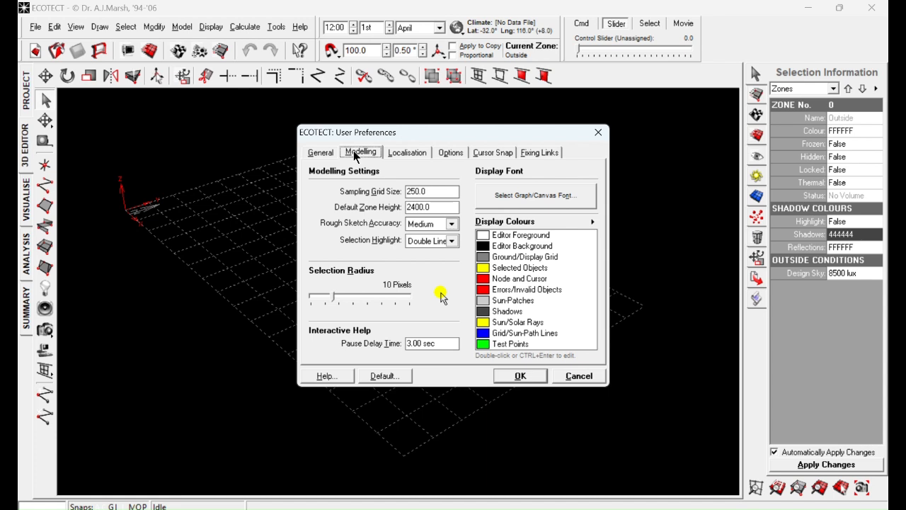
pyautogui.moveTo(431, 208); pyautogui.dragTo(406, 210)
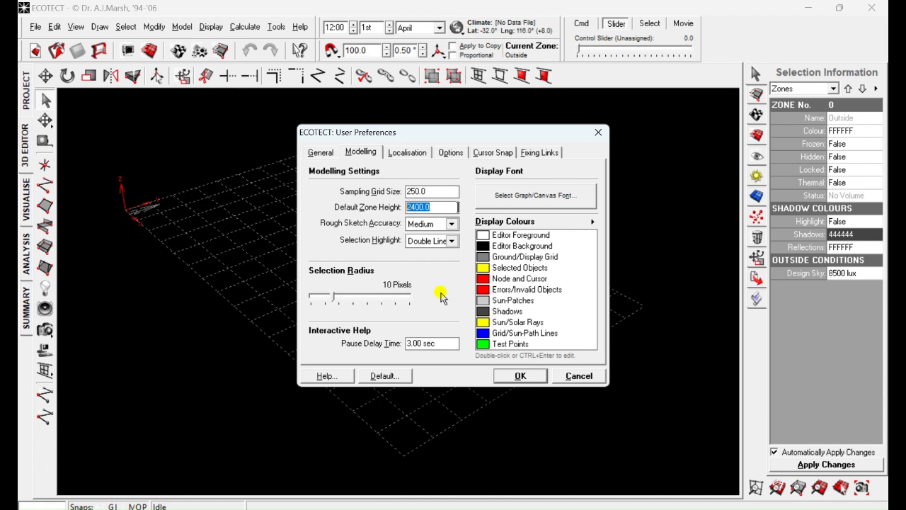
pyautogui.write('3000')
pyautogui.click(515, 379)
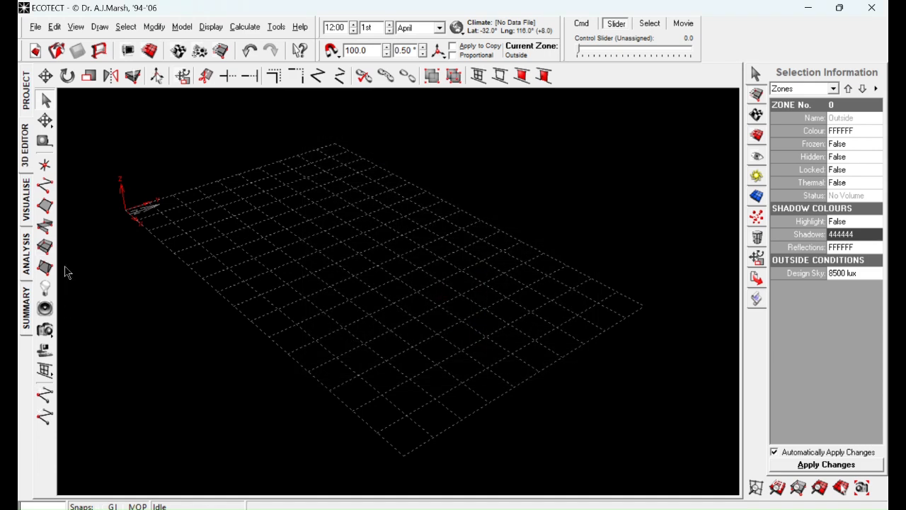
# - Draw a four-cornered zone about 9100 by 6000 on the grid near the origin and keep the name Zone 1
pyautogui.click(53, 250)
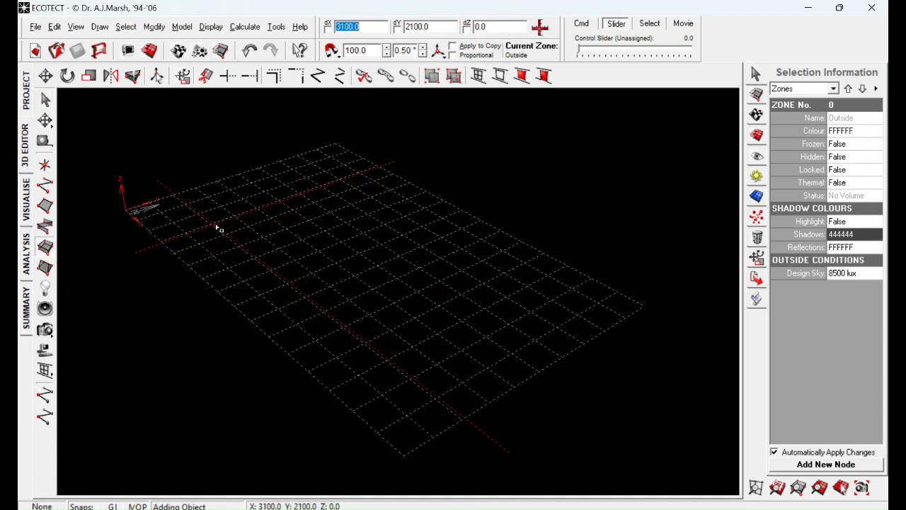
pyautogui.click(215, 227)
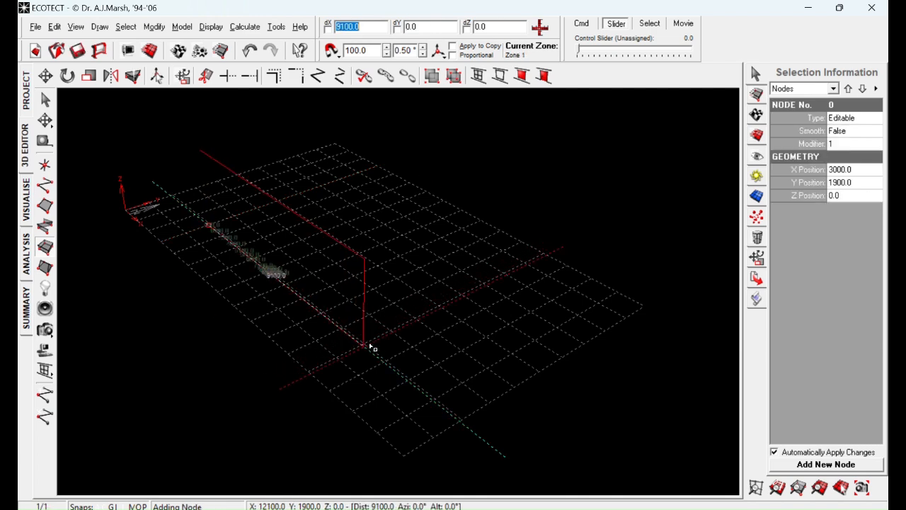
pyautogui.click(372, 348)
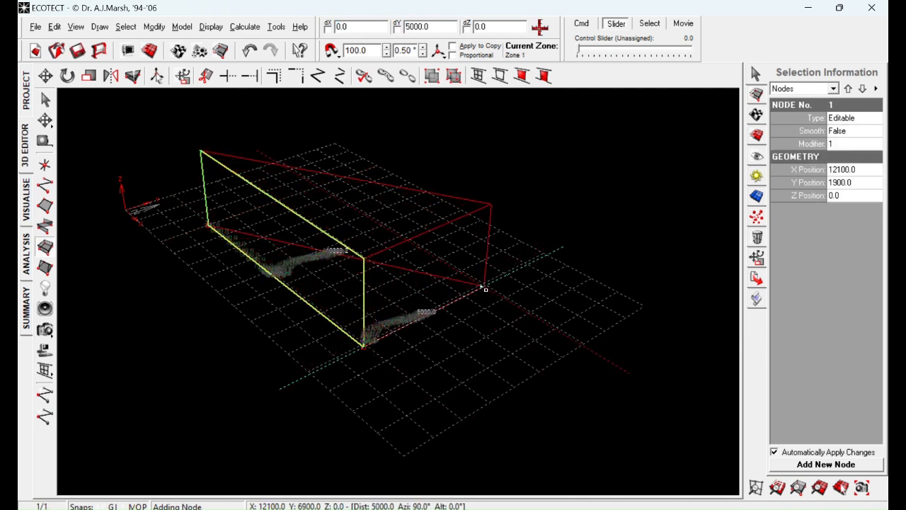
pyautogui.click(510, 280)
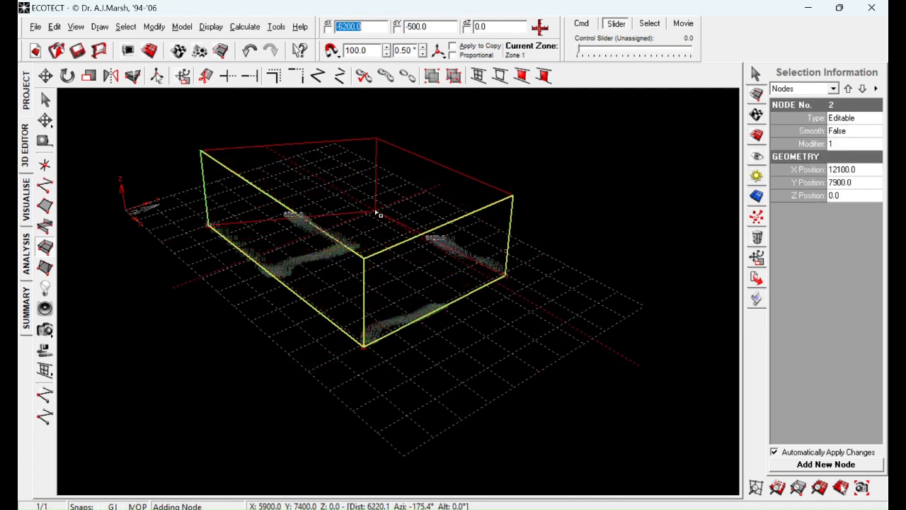
pyautogui.click(339, 183)
pyautogui.rightClick(269, 148)
pyautogui.click(289, 157)
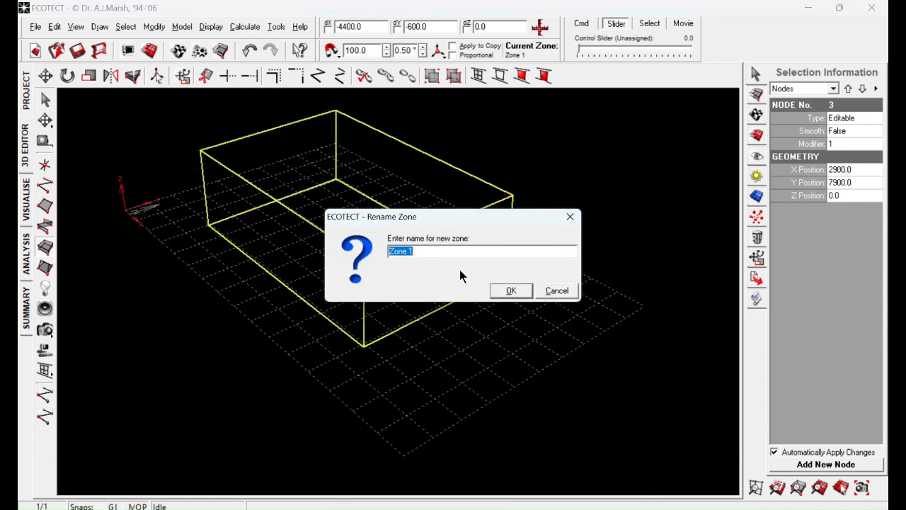
pyautogui.click(510, 291)
# - Insert a window 1000 wide and 2000 high with an 800 sill in Zone 1's long wall nearest the origin, and deselect it
pyautogui.moveTo(522, 368); pyautogui.dragTo(391, 298, button='right')
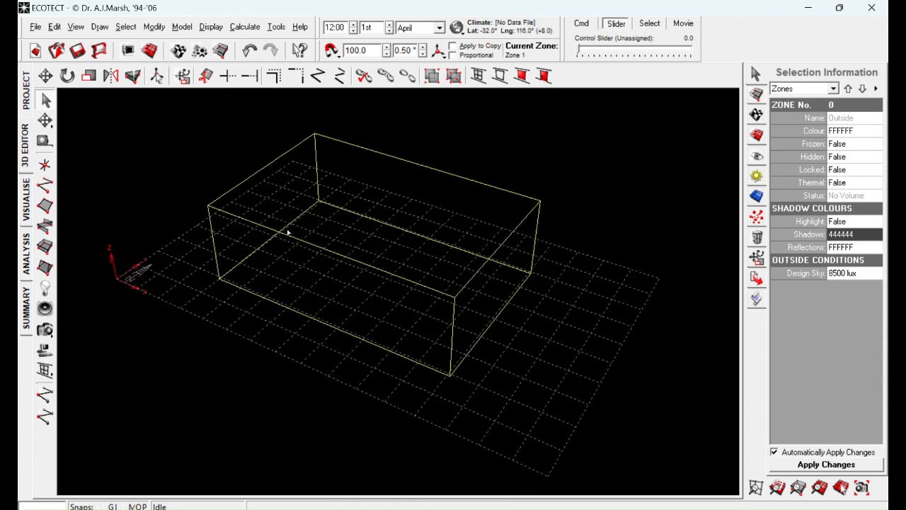
pyautogui.click(252, 227)
pyautogui.moveTo(450, 276); pyautogui.dragTo(519, 307, button='right')
pyautogui.press('Insert')
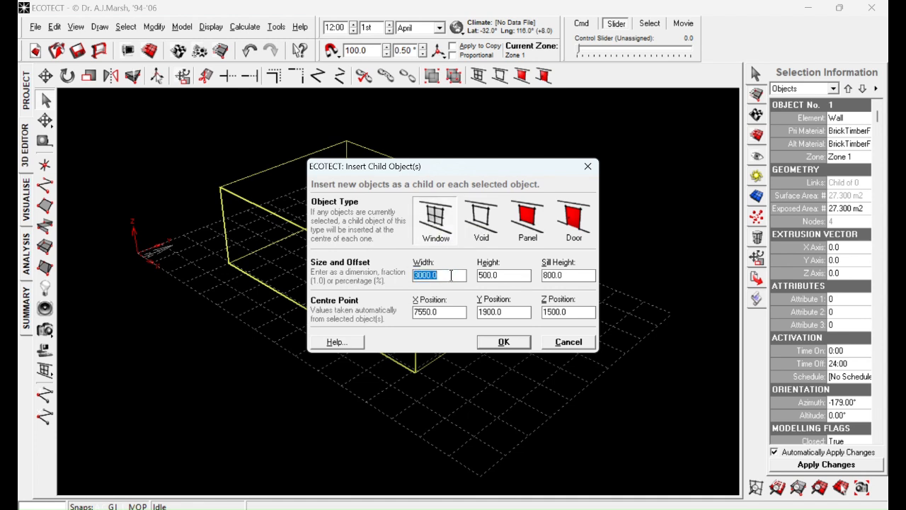
pyautogui.write('1000')
pyautogui.press('Tab')
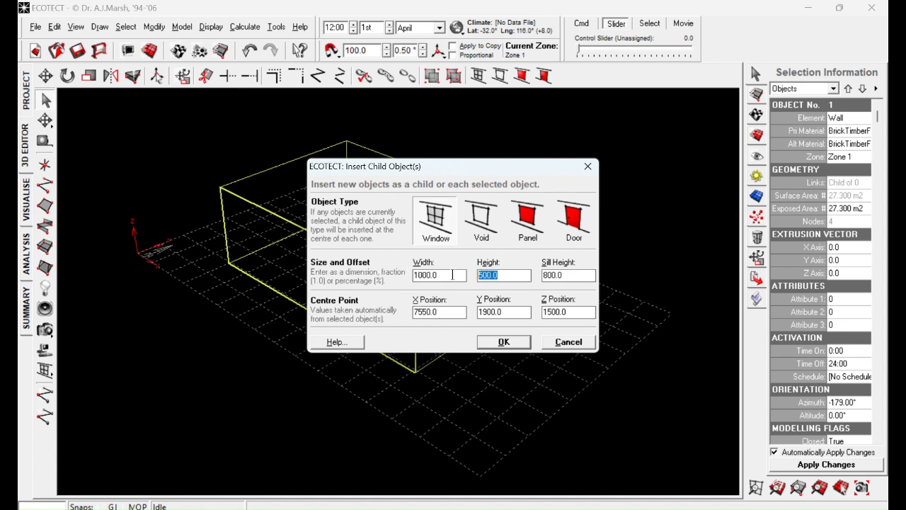
pyautogui.write('20000')
pyautogui.click(577, 276)
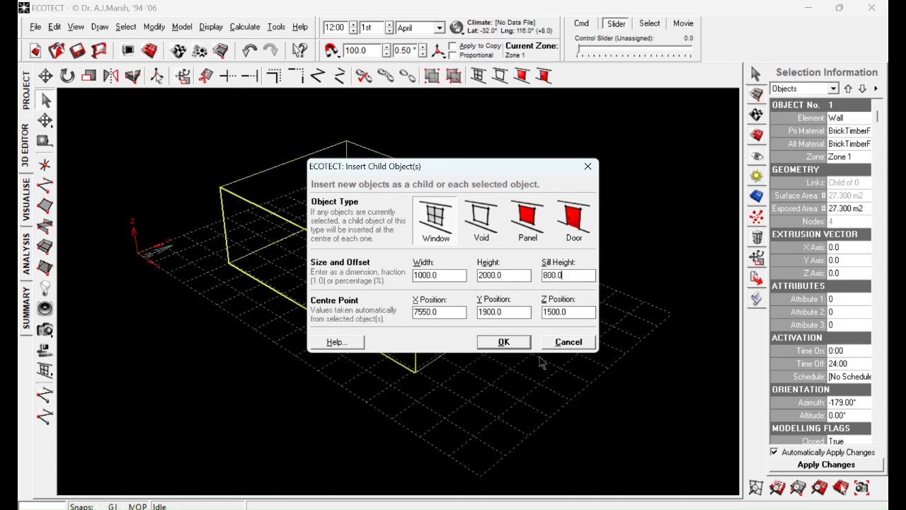
pyautogui.click(500, 341)
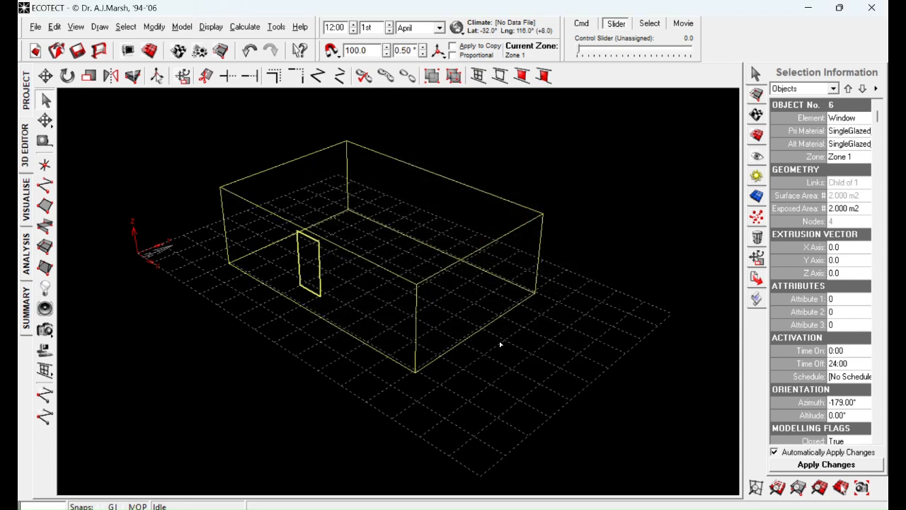
pyautogui.moveTo(305, 347); pyautogui.dragTo(538, 351, button='right')
pyautogui.click(556, 345)
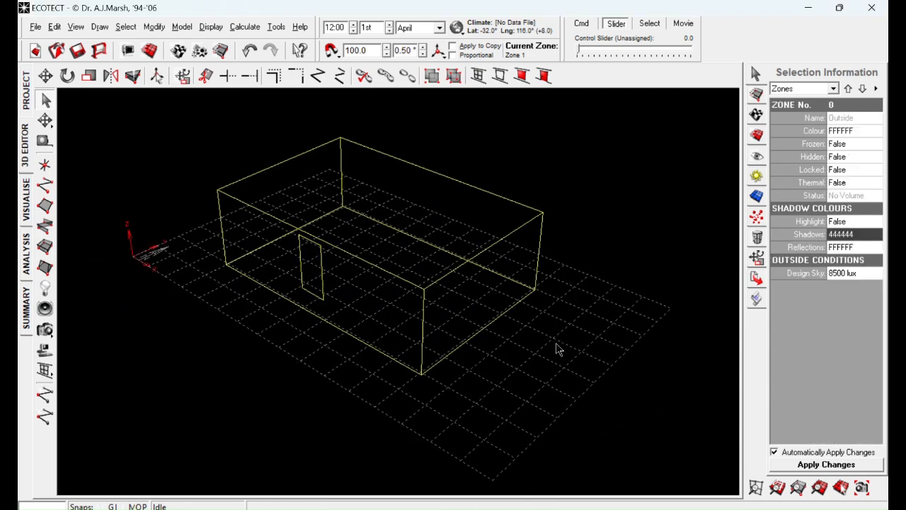
# - Insert a window 4000 wide and 500 high with a 2000 sill height in the opposite long wall, and deselect it
pyautogui.click(467, 187)
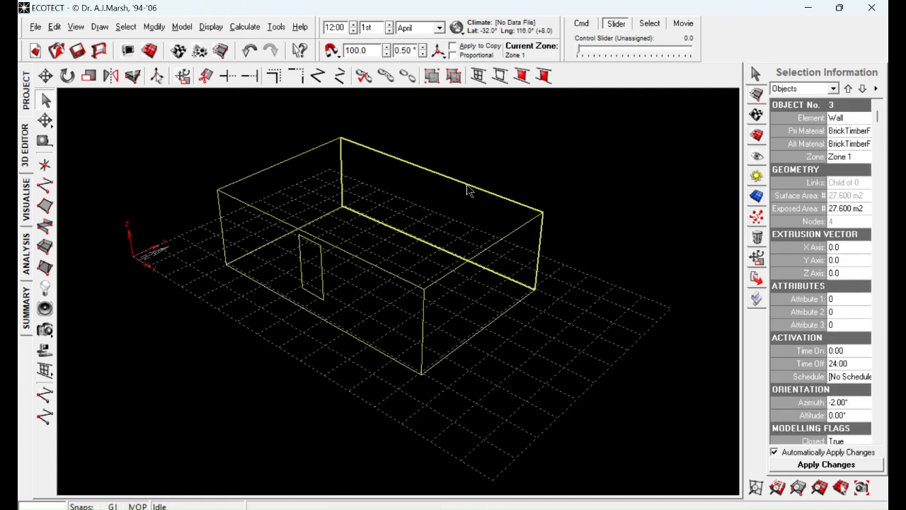
pyautogui.moveTo(468, 191); pyautogui.dragTo(136, 322, button='right')
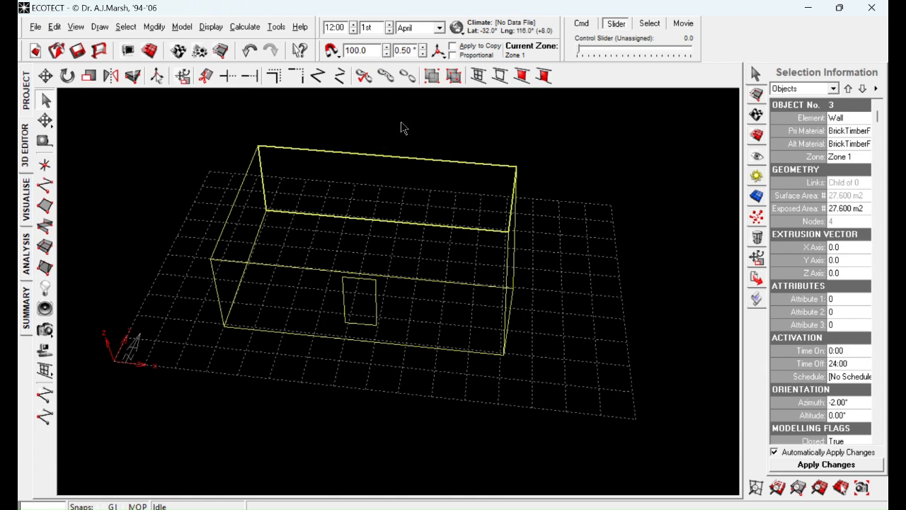
pyautogui.moveTo(414, 311); pyautogui.dragTo(401, 232, button='right')
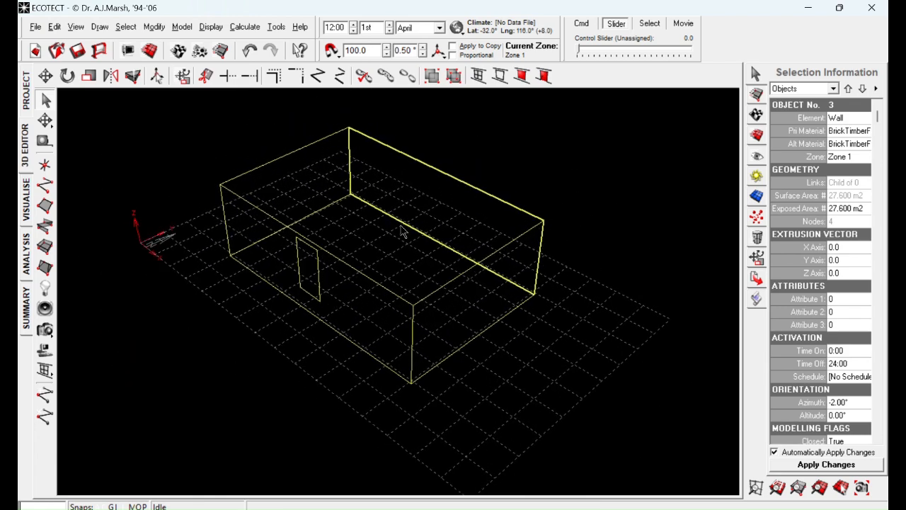
pyautogui.press('Insert')
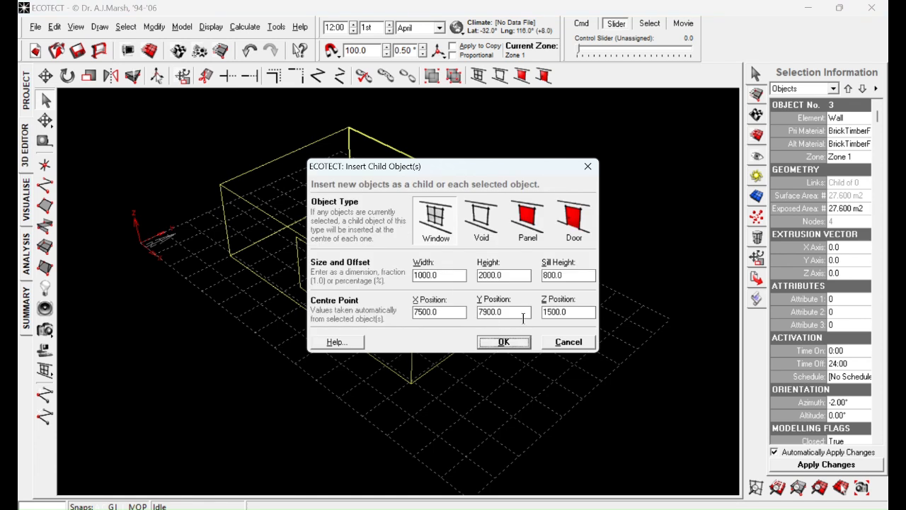
pyautogui.moveTo(440, 275); pyautogui.dragTo(357, 274)
pyautogui.write('40000.0')
pyautogui.press('Tab')
pyautogui.write('500.0')
pyautogui.press('Tab')
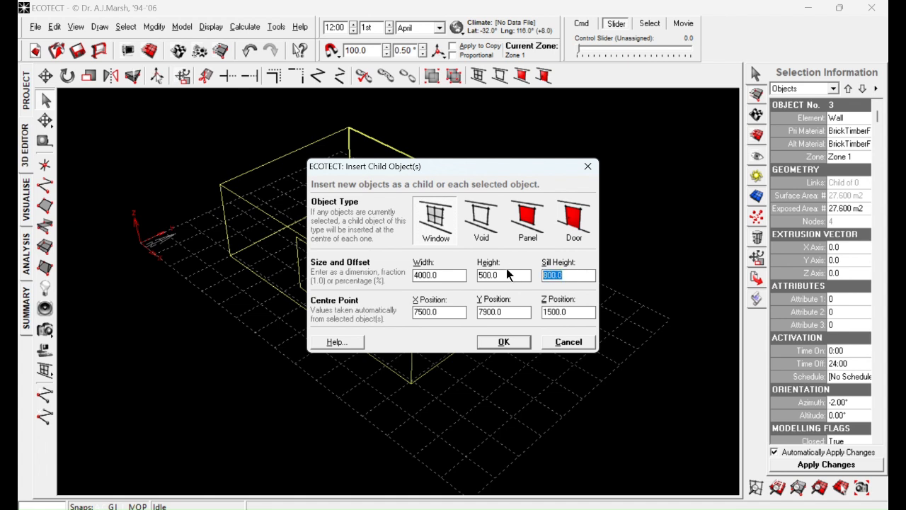
pyautogui.write('2000')
pyautogui.click(503, 341)
pyautogui.click(512, 361)
pyautogui.moveTo(254, 388); pyautogui.dragTo(277, 344, button='middle')
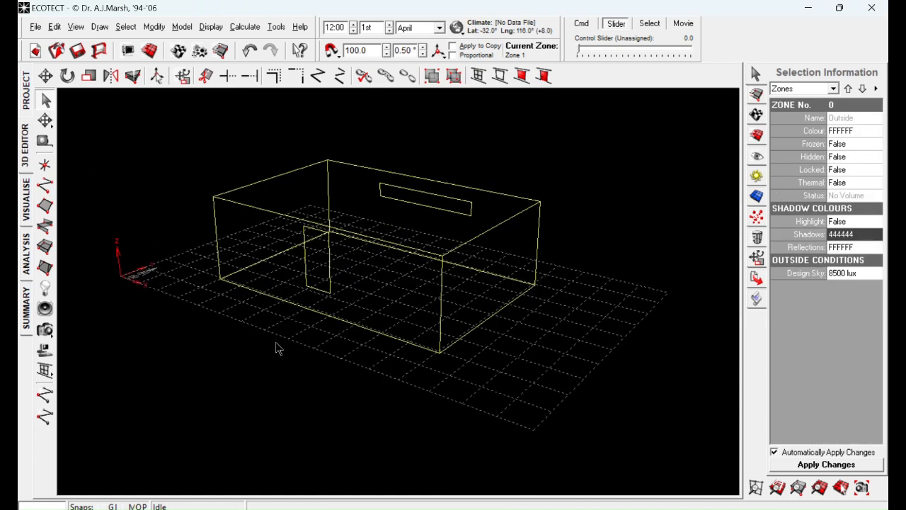
# - Examine the shaded room model and its two window openings from several sides, and return to the 3D editor
pyautogui.click(27, 206)
pyautogui.moveTo(177, 339)
pyautogui.mouseDown()
pyautogui.moveTo(213, 364)
pyautogui.moveTo(319, 395)
pyautogui.moveTo(344, 348)
pyautogui.moveTo(398, 347)
pyautogui.moveTo(336, 338)
pyautogui.moveTo(335, 346)
pyautogui.moveTo(323, 318)
pyautogui.moveTo(324, 328)
pyautogui.moveTo(348, 341)
pyautogui.moveTo(299, 356)
pyautogui.moveTo(277, 342)
pyautogui.moveTo(386, 341)
pyautogui.moveTo(330, 318)
pyautogui.moveTo(582, 366)
pyautogui.moveTo(486, 354)
pyautogui.moveTo(378, 368)
pyautogui.mouseUp()
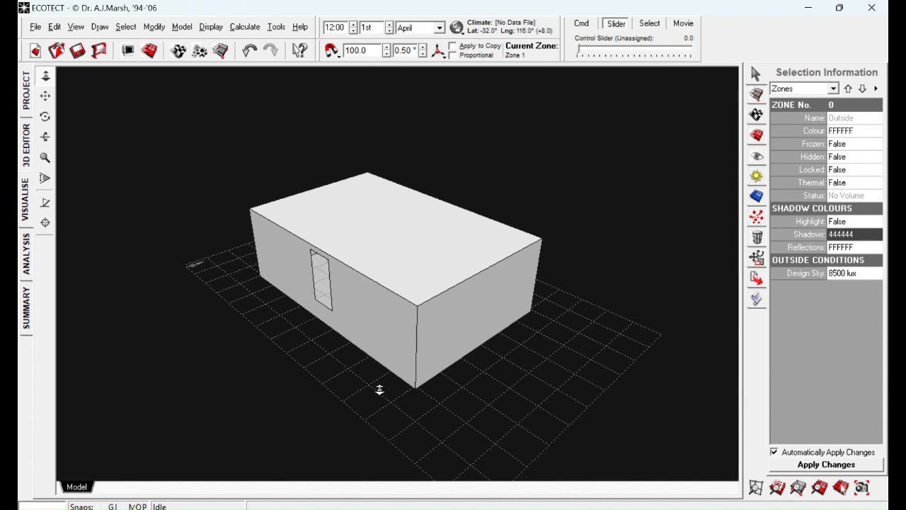
pyautogui.moveTo(379, 390)
pyautogui.mouseDown()
pyautogui.moveTo(267, 340)
pyautogui.moveTo(295, 305)
pyautogui.moveTo(317, 337)
pyautogui.mouseUp()
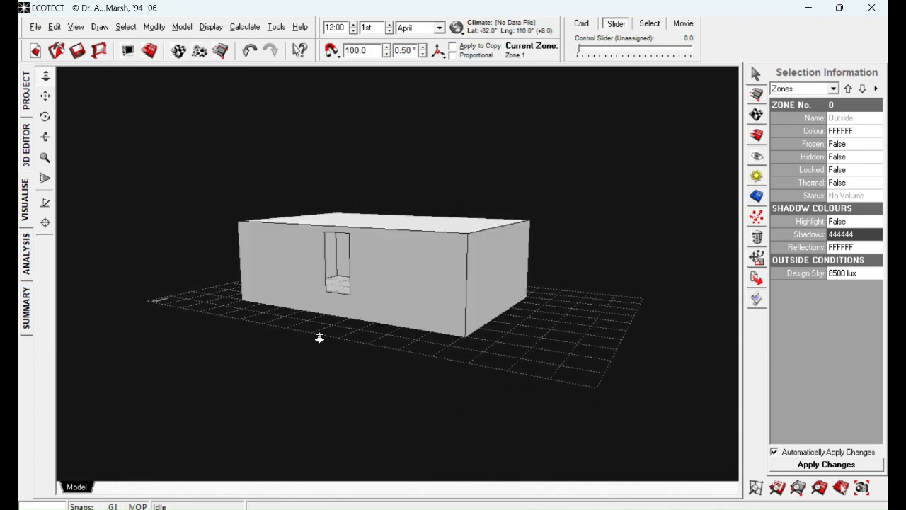
pyautogui.moveTo(348, 362)
pyautogui.mouseDown()
pyautogui.moveTo(264, 295)
pyautogui.moveTo(460, 360)
pyautogui.moveTo(404, 335)
pyautogui.moveTo(449, 337)
pyautogui.mouseUp()
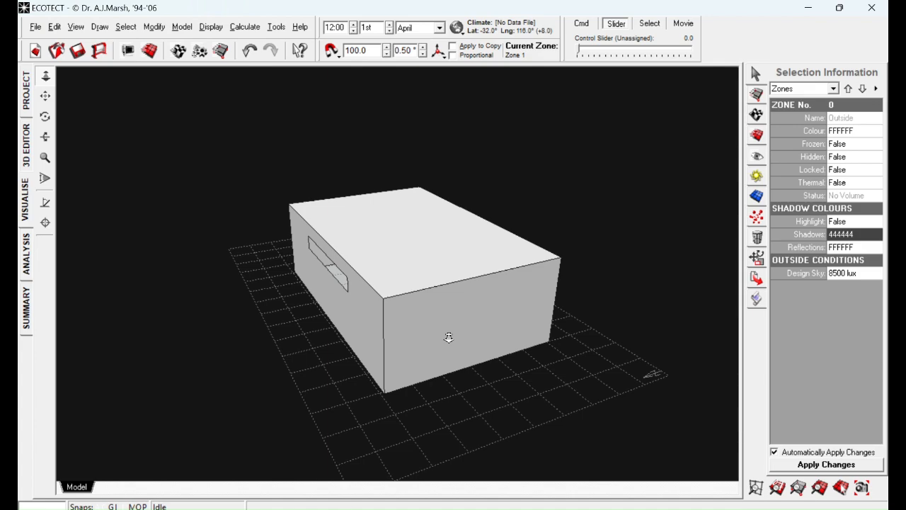
pyautogui.moveTo(269, 337); pyautogui.dragTo(404, 289, button='right')
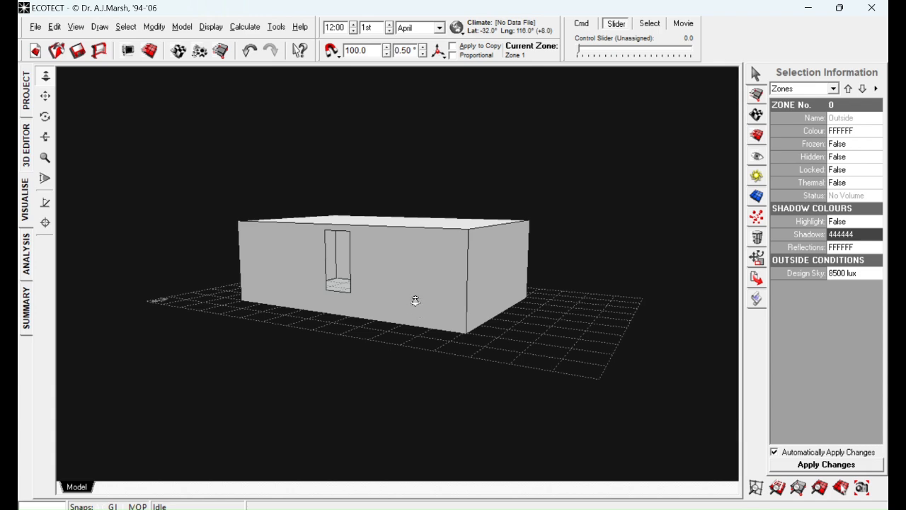
pyautogui.moveTo(392, 171)
pyautogui.mouseDown()
pyautogui.moveTo(420, 186)
pyautogui.moveTo(380, 225)
pyautogui.mouseUp()
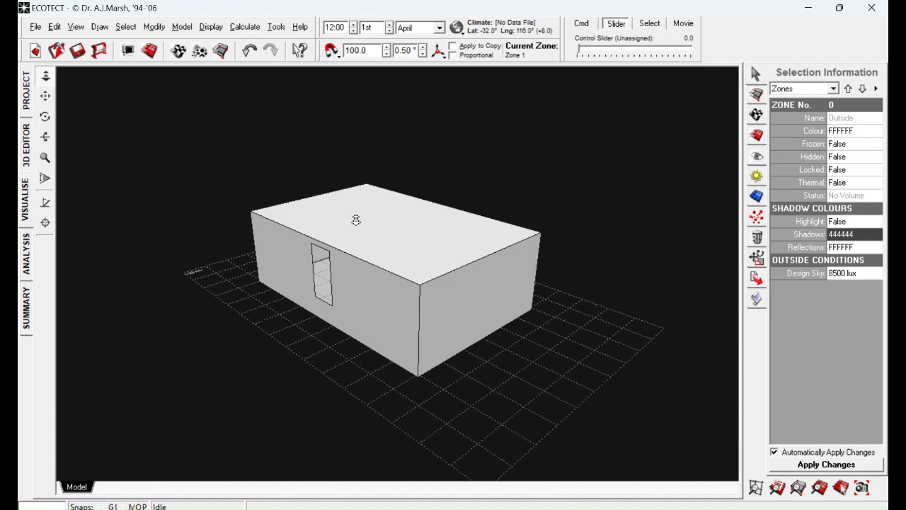
pyautogui.moveTo(204, 350); pyautogui.dragTo(257, 286, button='right')
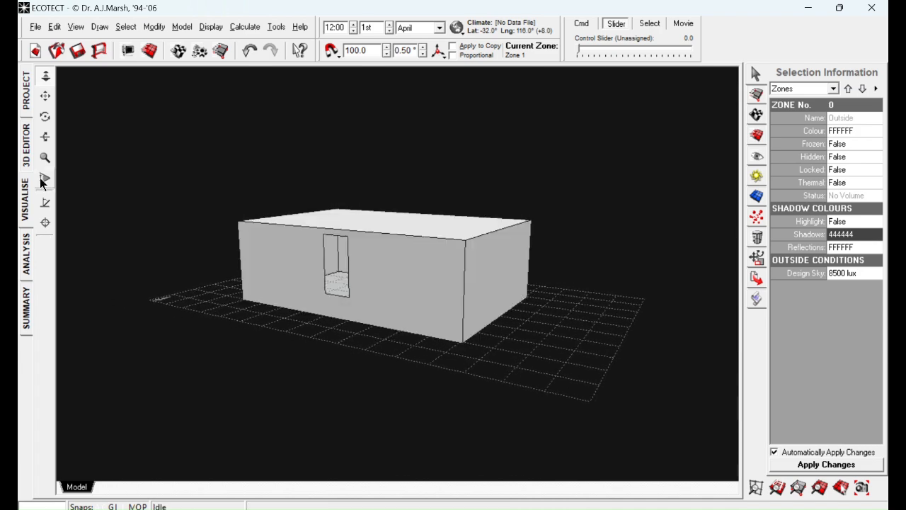
pyautogui.click(26, 141)
pyautogui.moveTo(633, 337); pyautogui.dragTo(594, 360, button='right')
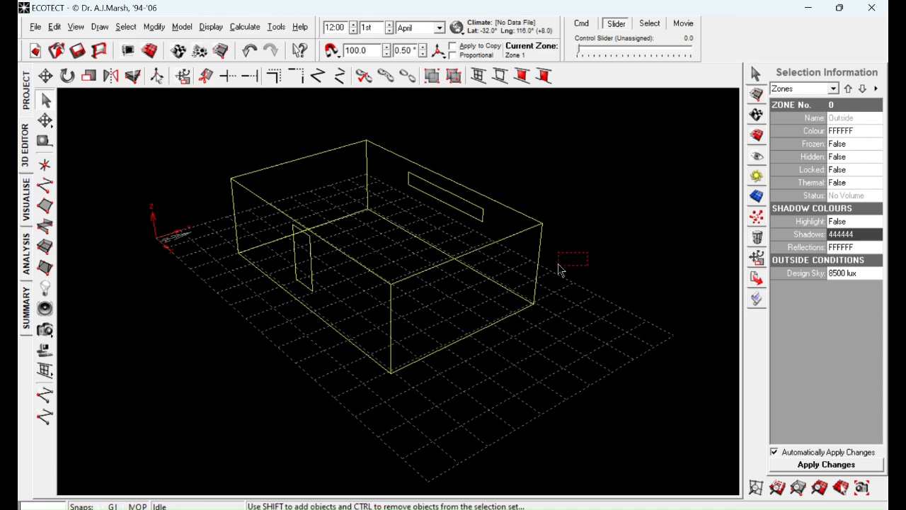
pyautogui.click(524, 273)
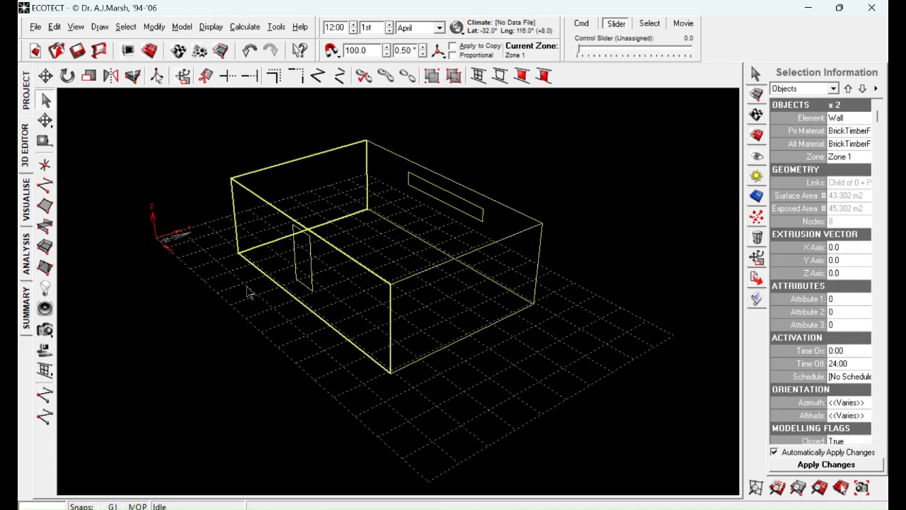
pyautogui.click(261, 332)
pyautogui.click(302, 270)
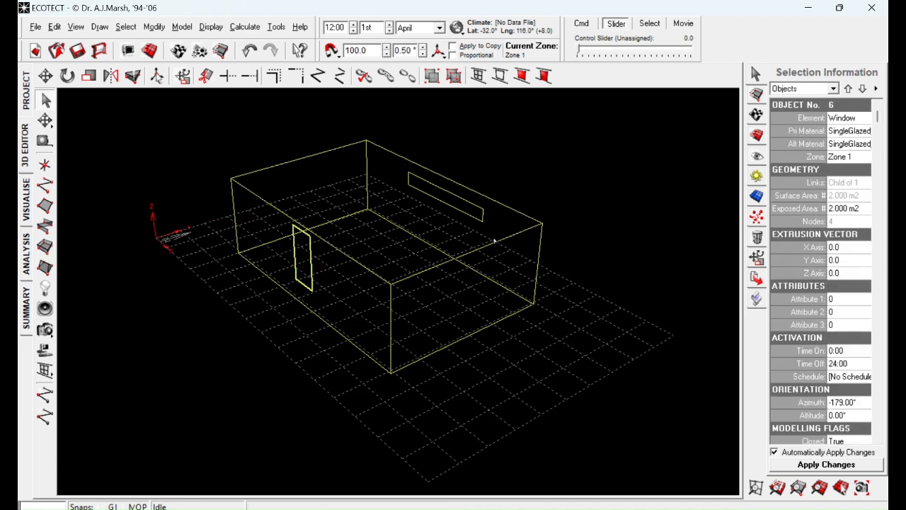
pyautogui.click(500, 173)
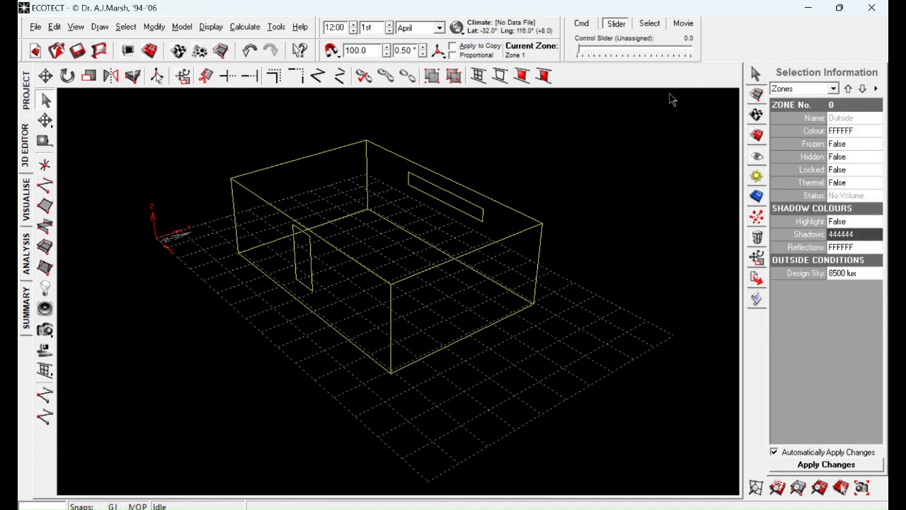
# - Hide the user toolbar and move the date and climate toolbar down beside the current zone display
pyautogui.rightClick(736, 40)
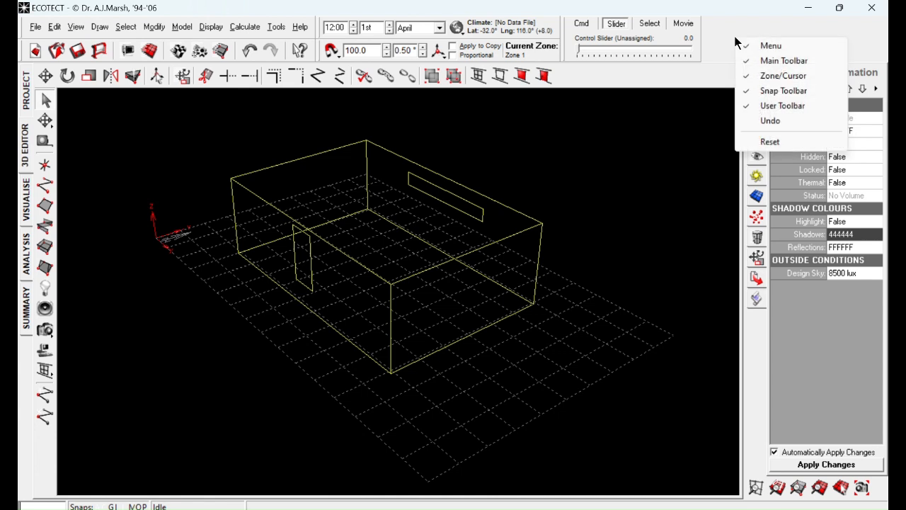
pyautogui.click(772, 107)
pyautogui.rightClick(627, 20)
pyautogui.click(606, 35)
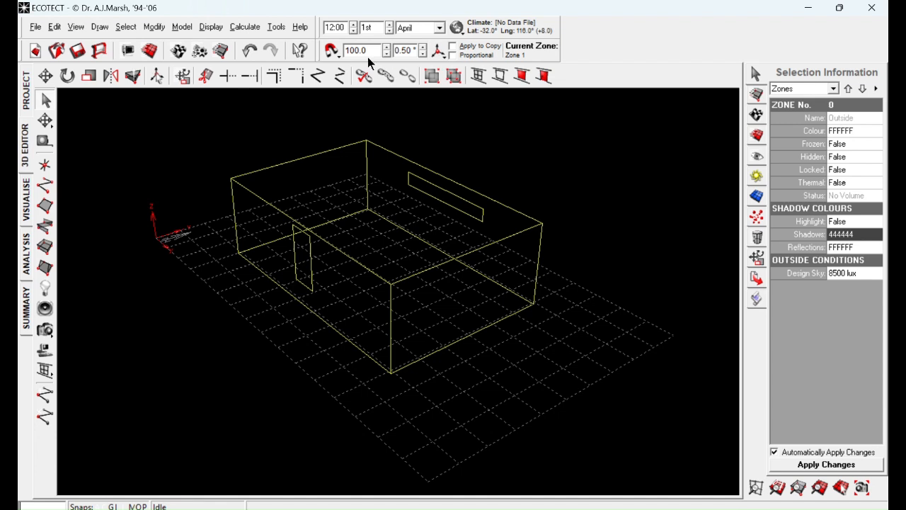
pyautogui.moveTo(320, 35); pyautogui.dragTo(560, 65)
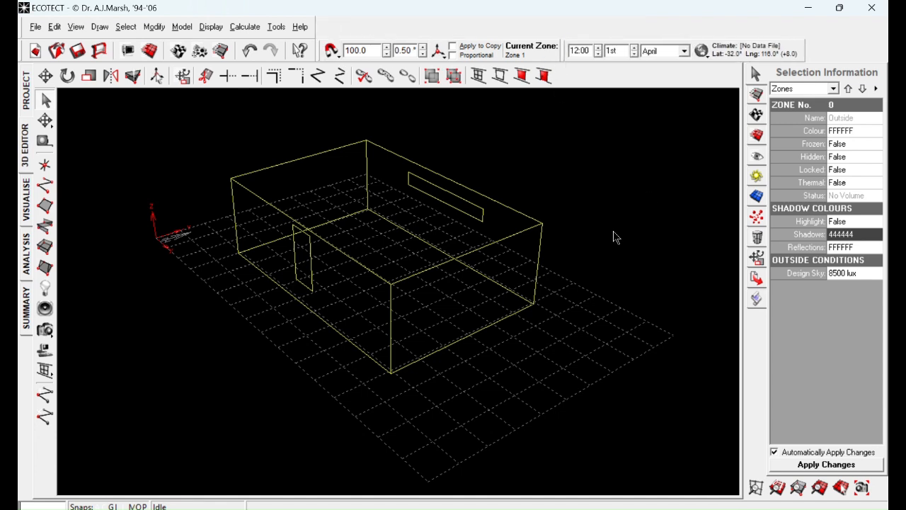
# - Load the weather file Yogyakarta-Indonesia.WEA and update the global position to match it
pyautogui.moveTo(128, 204); pyautogui.dragTo(150, 213, button='right')
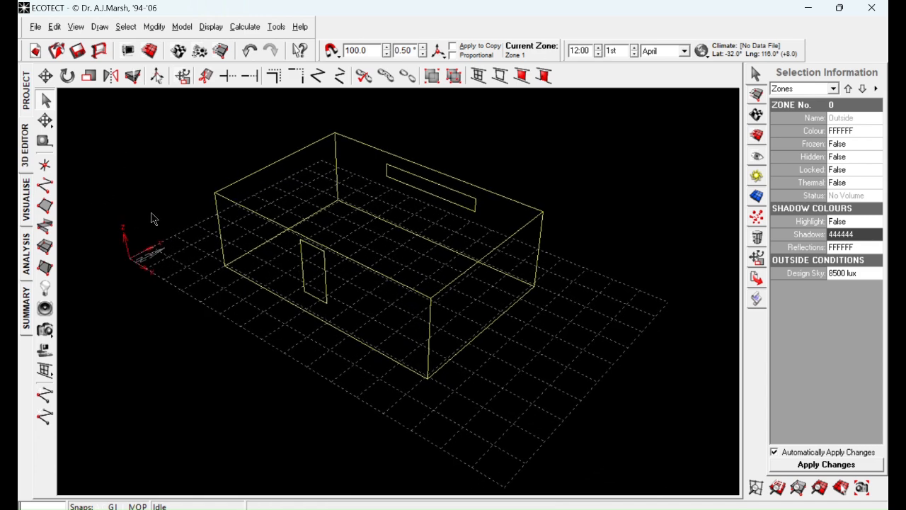
pyautogui.click(706, 50)
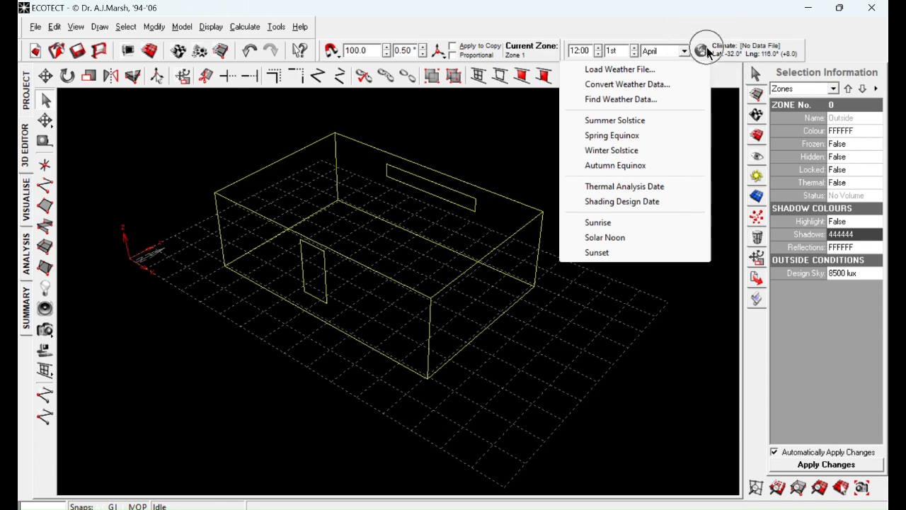
pyautogui.click(637, 70)
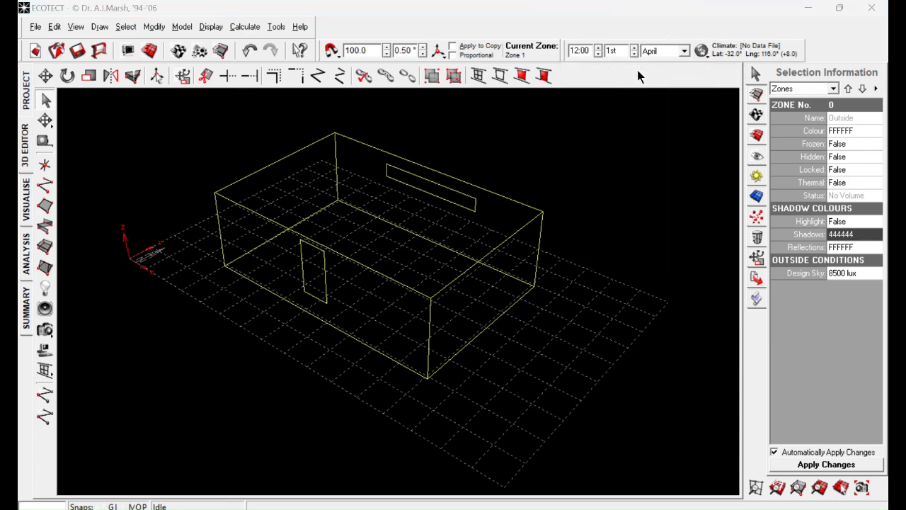
pyautogui.scroll(-10, 443, 276)
pyautogui.scroll(-2, 450, 209)
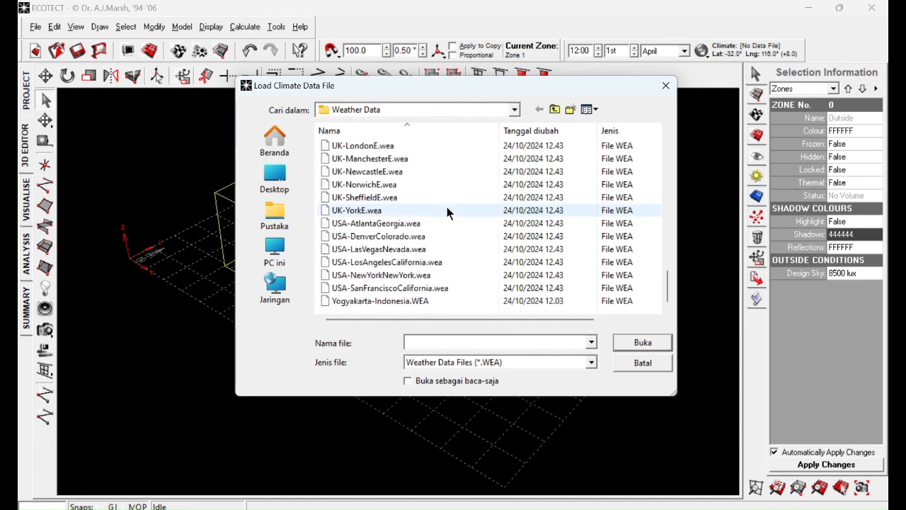
pyautogui.click(395, 300)
pyautogui.doubleClick(395, 301)
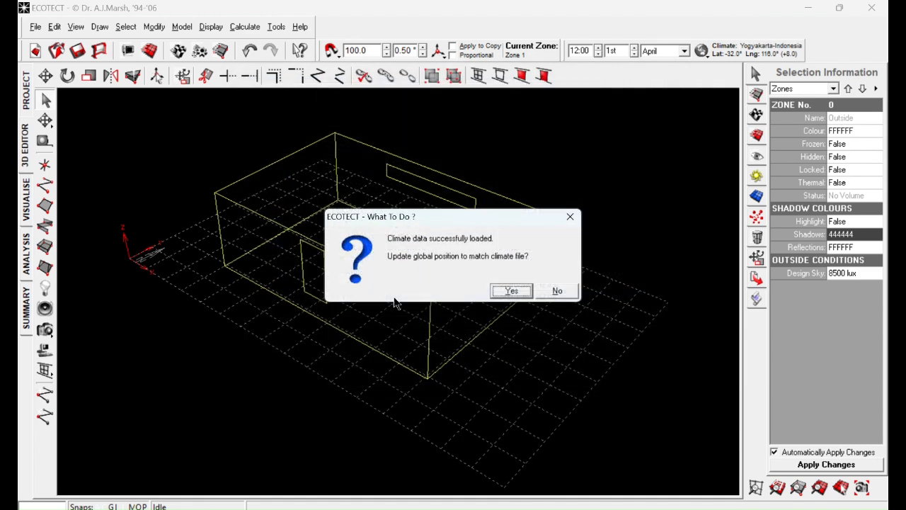
pyautogui.click(512, 293)
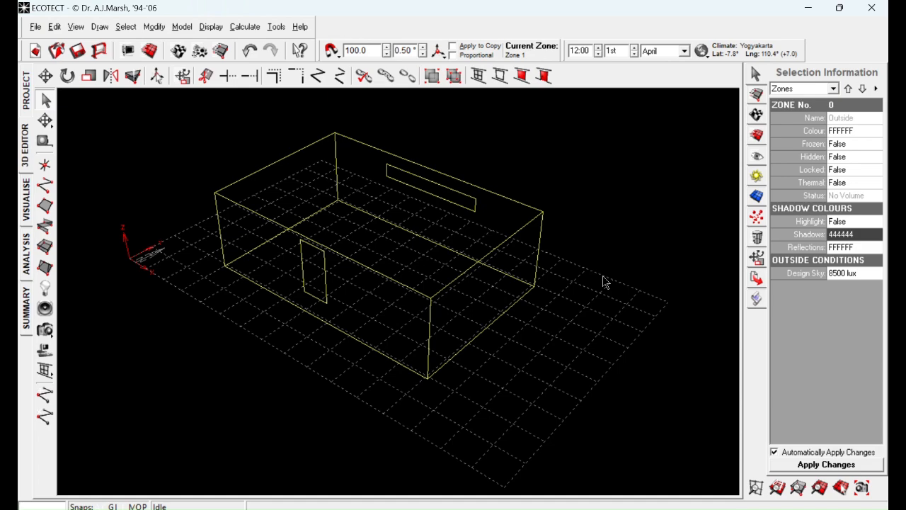
# - Set the outside conditions' design sky illuminance to 9897 lux
pyautogui.moveTo(240, 294); pyautogui.dragTo(379, 292, button='right')
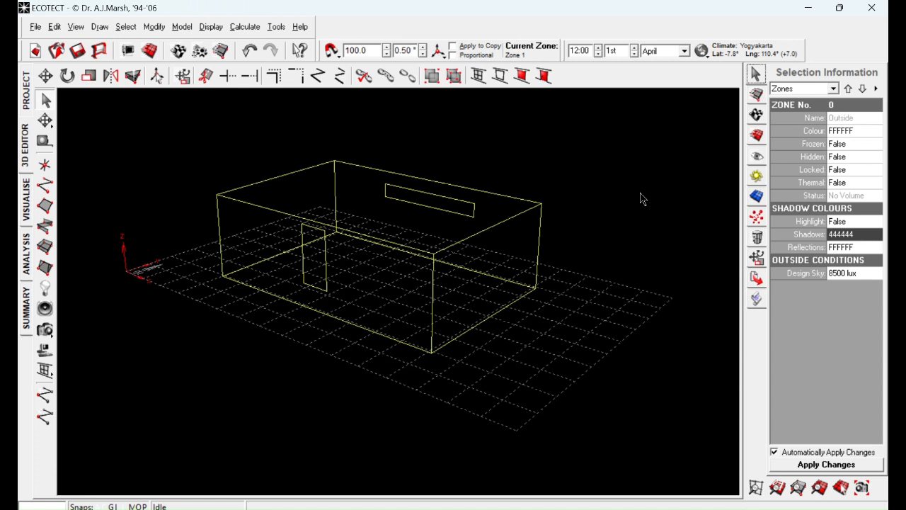
pyautogui.click(842, 274)
pyautogui.click(838, 273)
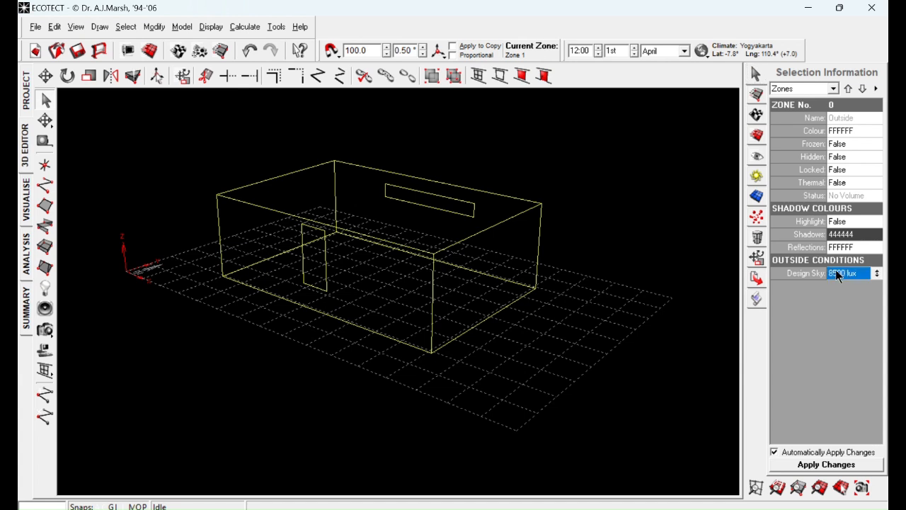
pyautogui.click(838, 274)
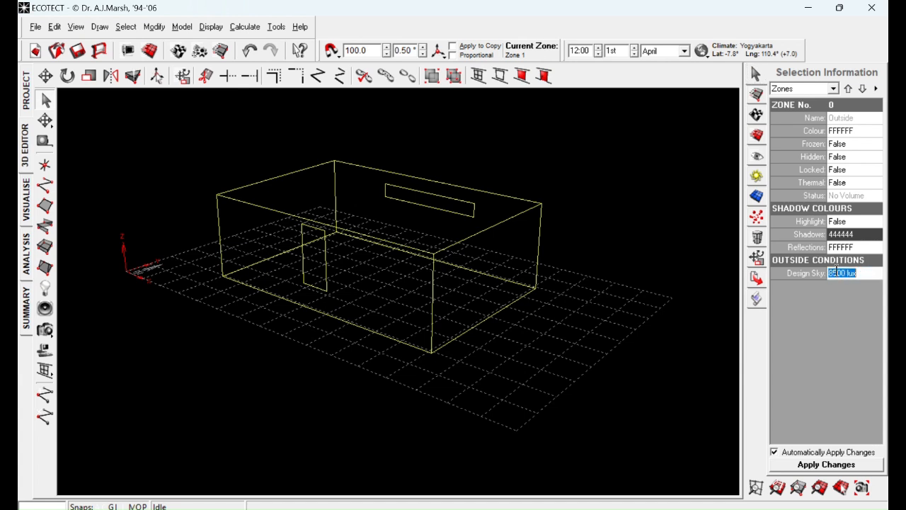
pyautogui.write('9897')
pyautogui.press('ctrl')
pyautogui.press('ctrl')
pyautogui.press('ctrl')
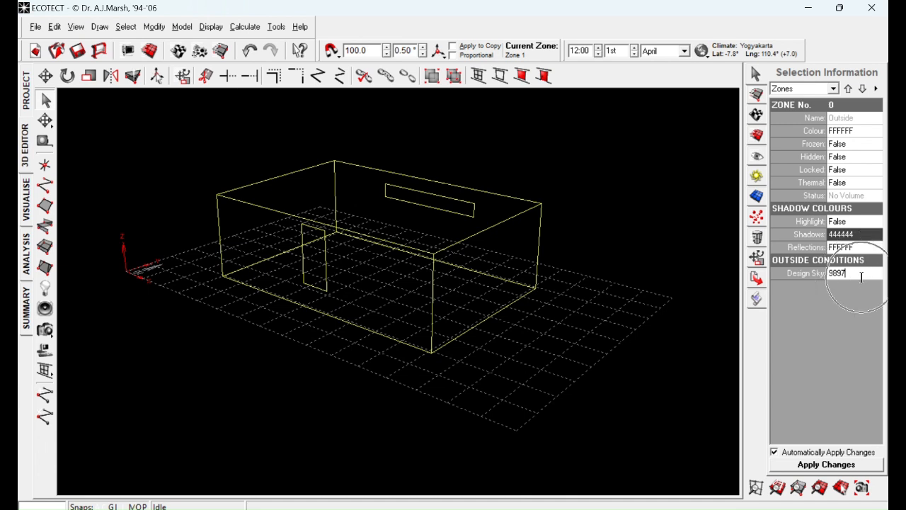
pyautogui.press('Return')
pyautogui.click(685, 354)
# - Fit the analysis grid to the floor of Zone 1 in the current axis (2D)
pyautogui.click(465, 344)
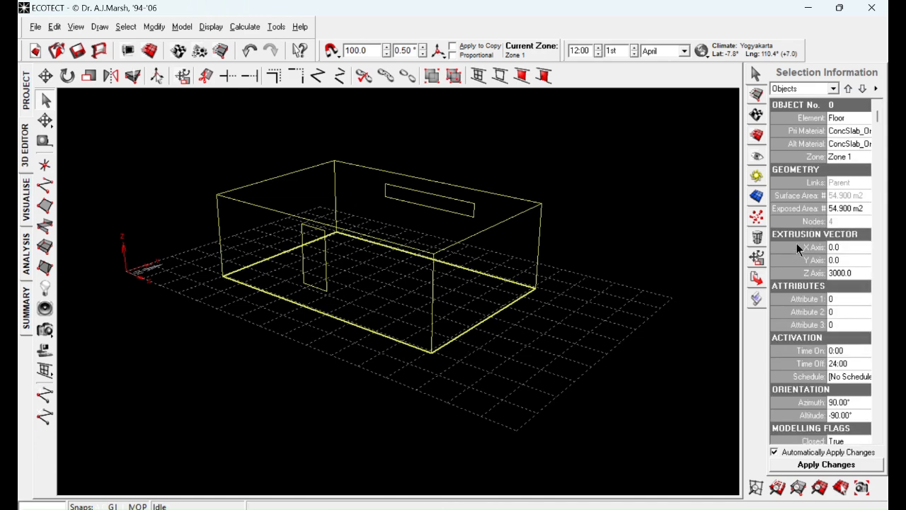
pyautogui.moveTo(606, 234); pyautogui.dragTo(591, 261, button='middle')
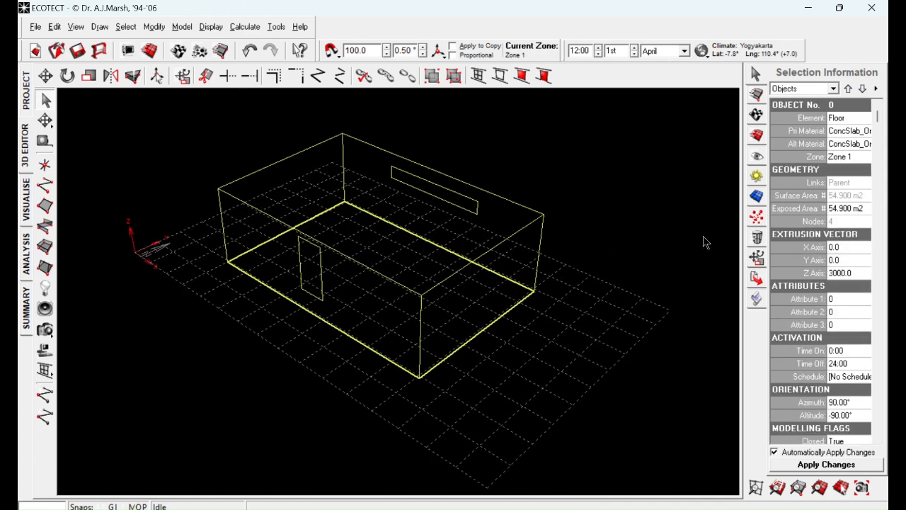
pyautogui.click(756, 197)
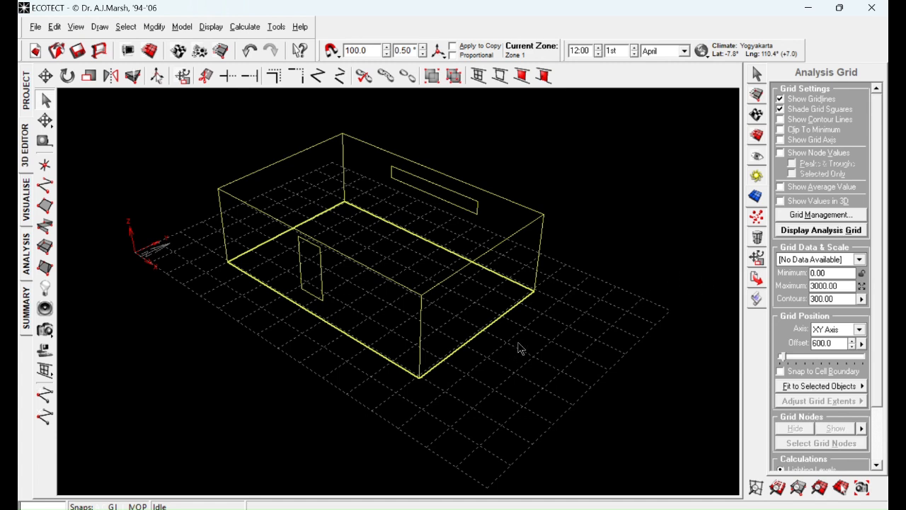
pyautogui.click(826, 386)
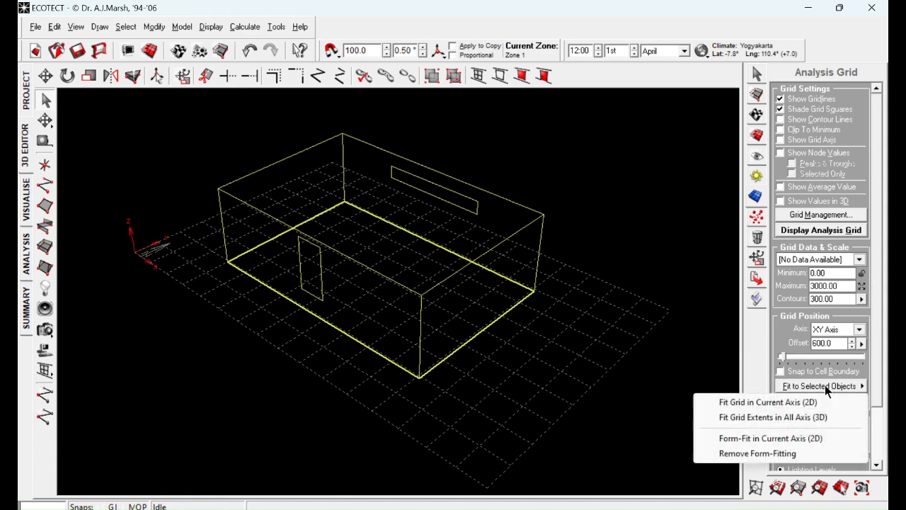
pyautogui.click(768, 403)
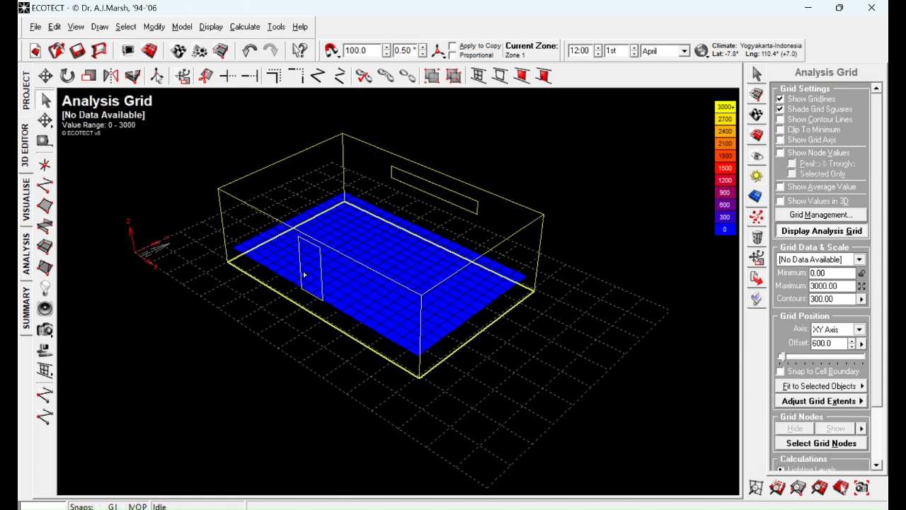
# - Set the analysis grid's XY axis offset to 800 and deselect the floor
pyautogui.moveTo(306, 271); pyautogui.dragTo(391, 365, button='right')
pyautogui.moveTo(386, 272)
pyautogui.mouseDown(button='right')
pyautogui.moveTo(397, 303)
pyautogui.moveTo(404, 290)
pyautogui.moveTo(436, 298)
pyautogui.moveTo(369, 214)
pyautogui.moveTo(410, 298)
pyautogui.moveTo(429, 305)
pyautogui.mouseUp(button='right')
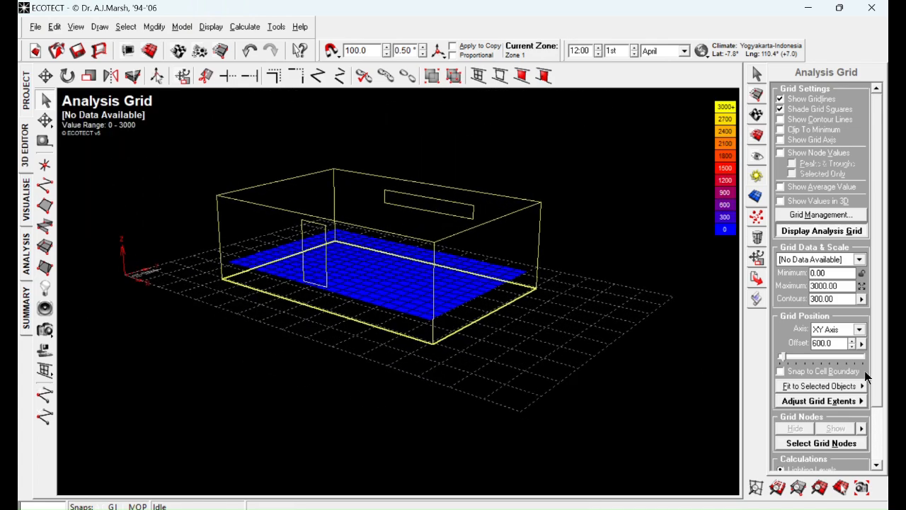
pyautogui.click(836, 342)
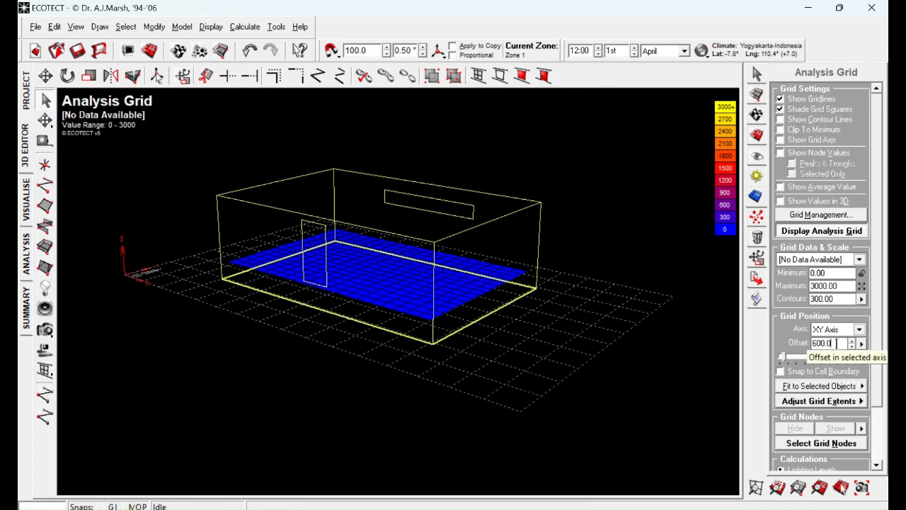
pyautogui.click(852, 340)
pyautogui.click(852, 339)
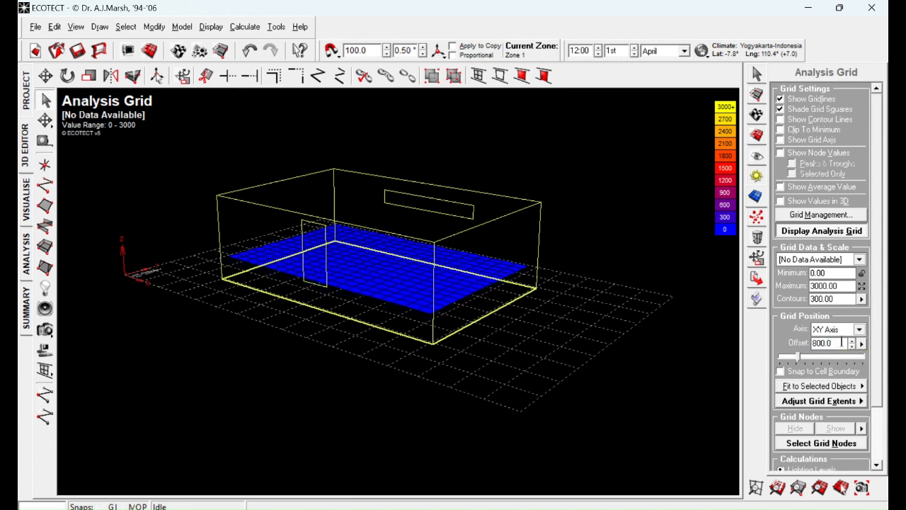
pyautogui.click(653, 354)
pyautogui.moveTo(442, 389); pyautogui.dragTo(466, 375, button='right')
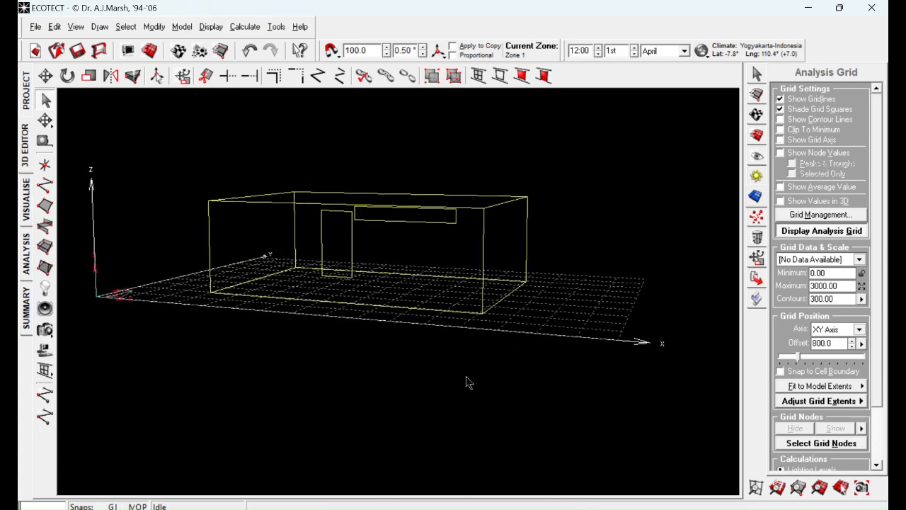
pyautogui.moveTo(584, 330); pyautogui.dragTo(560, 324, button='right')
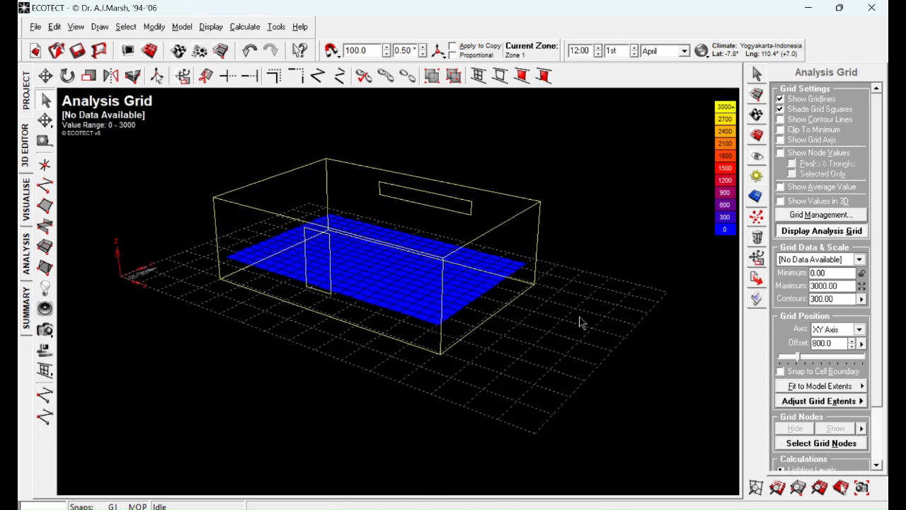
pyautogui.moveTo(596, 356); pyautogui.dragTo(567, 348, button='right')
pyautogui.moveTo(304, 342); pyautogui.dragTo(391, 303, button='right')
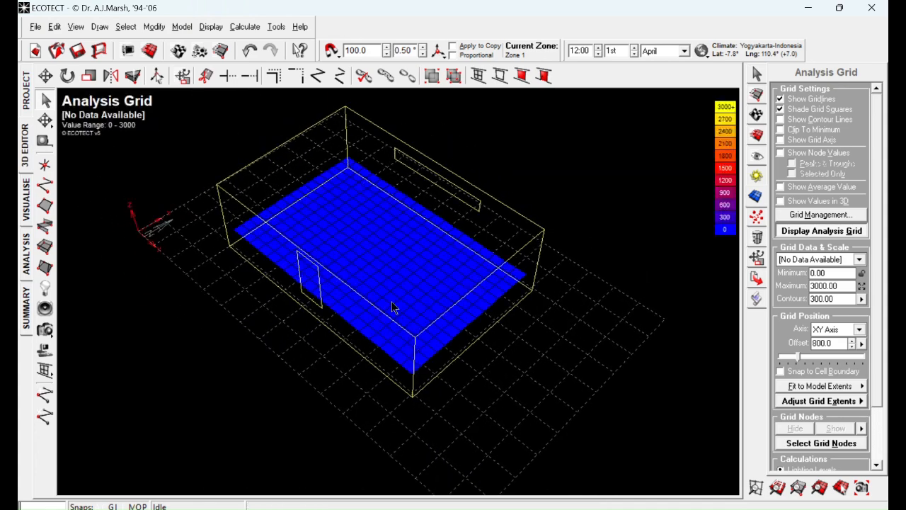
pyautogui.moveTo(399, 275); pyautogui.dragTo(366, 328, button='middle')
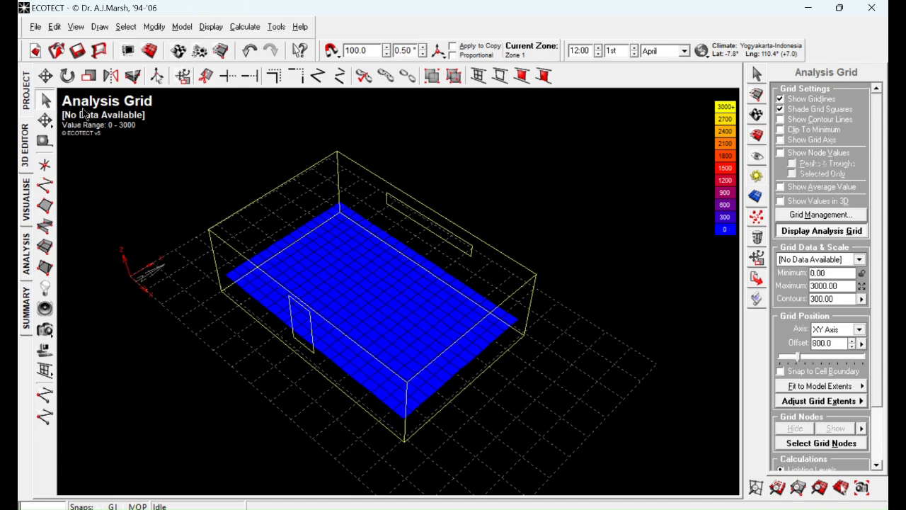
# - Save the model as model2 in the D:\Modul\EcotectRad folder
pyautogui.click(77, 50)
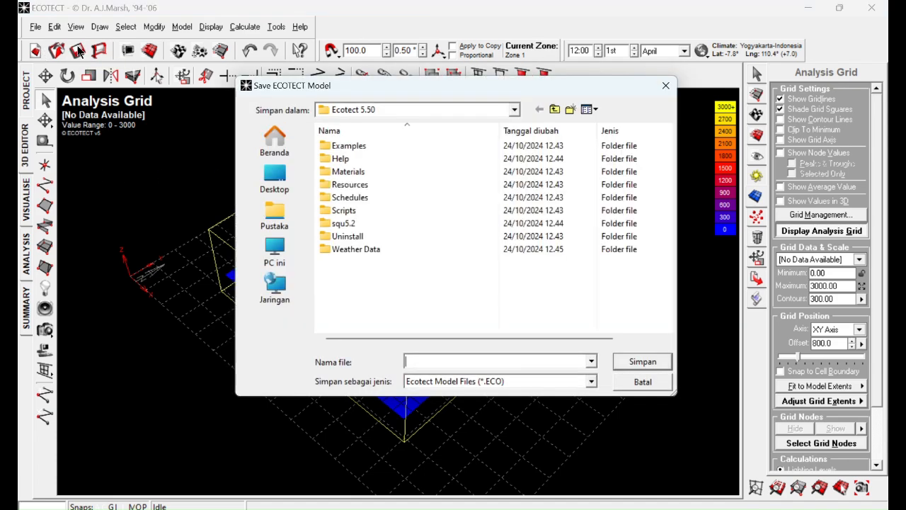
pyautogui.click(276, 255)
pyautogui.doubleClick(536, 166)
pyautogui.scroll(-4, 341, 244)
pyautogui.doubleClick(344, 237)
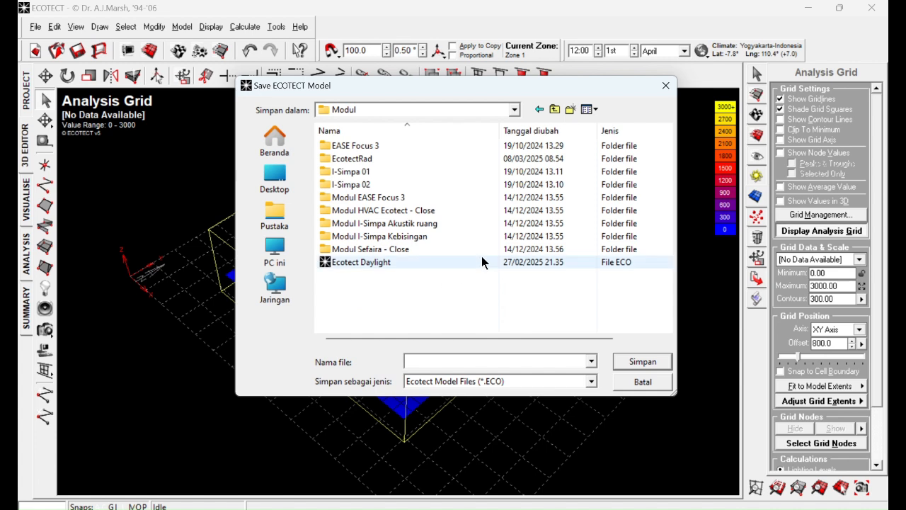
pyautogui.doubleClick(364, 159)
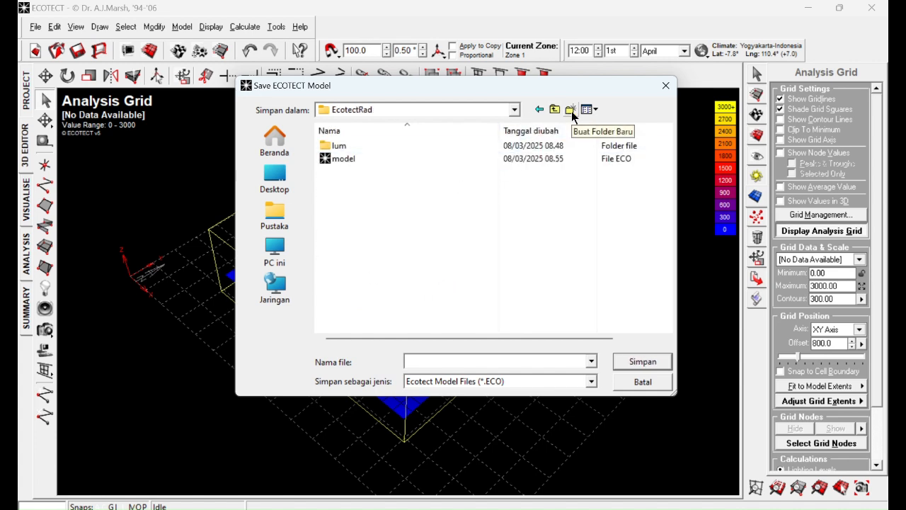
pyautogui.write('mod')
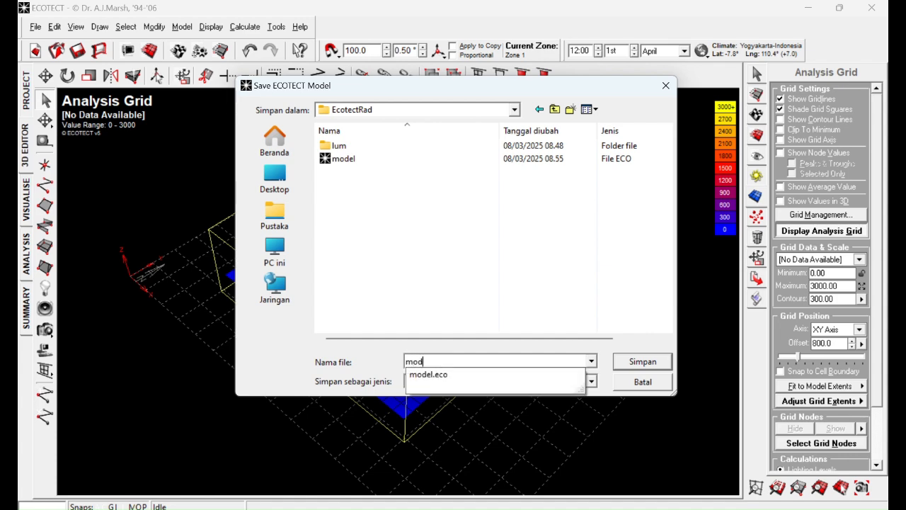
pyautogui.write('el2')
pyautogui.press('Return')
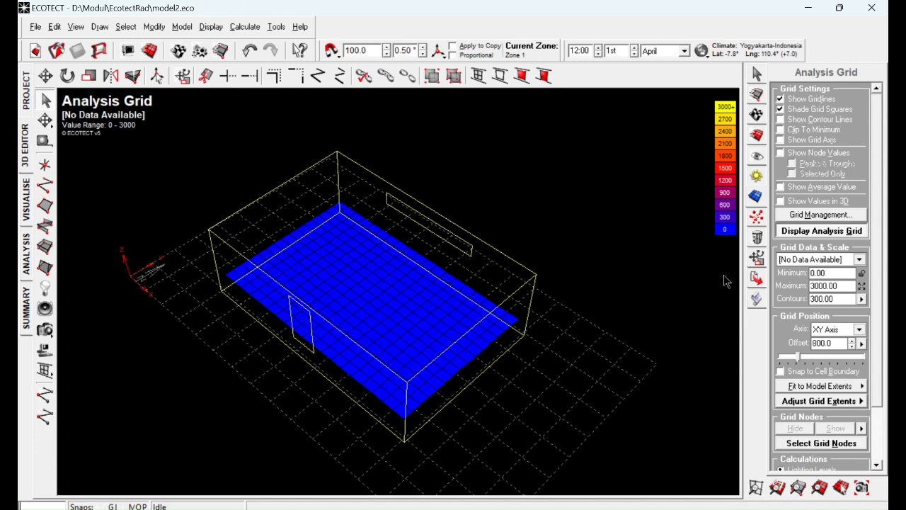
# - Start a RADIANCE / DAYSIM export of the model data and choose Illuminance Image (Lux) as the image type
pyautogui.click(757, 280)
pyautogui.click(759, 283)
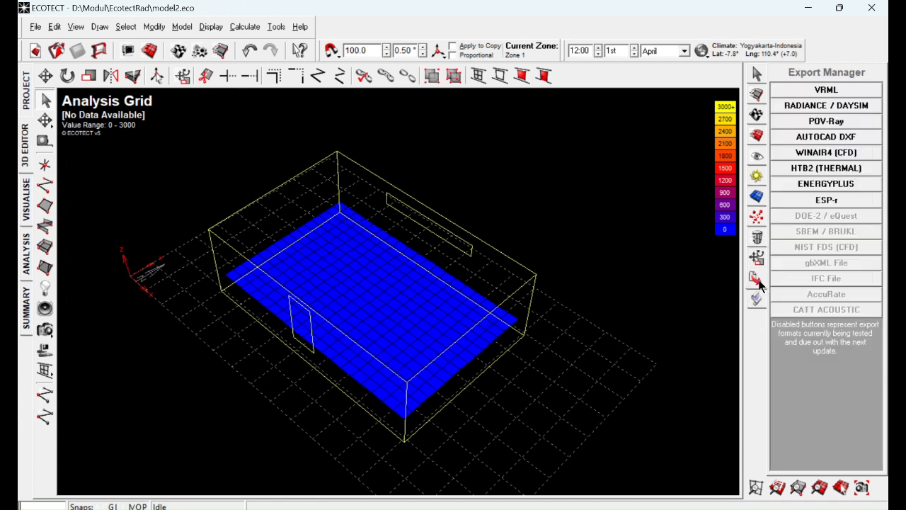
pyautogui.click(807, 110)
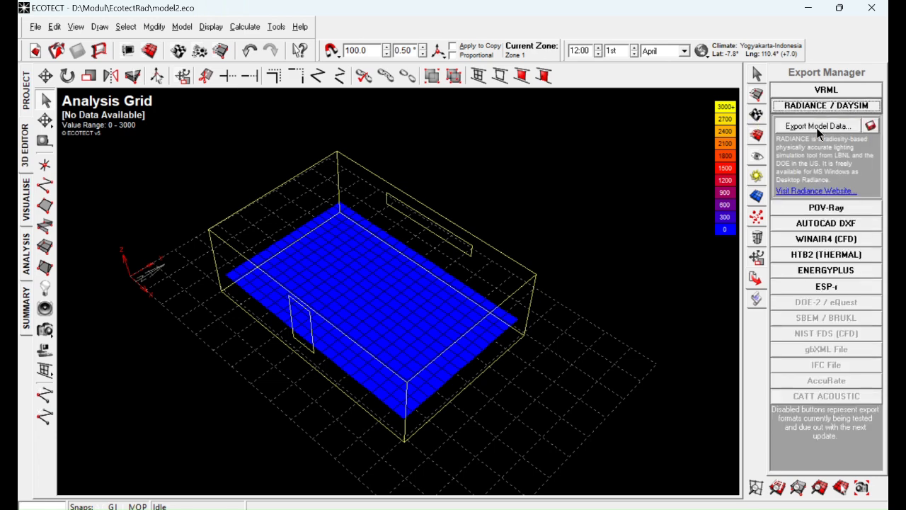
pyautogui.click(816, 127)
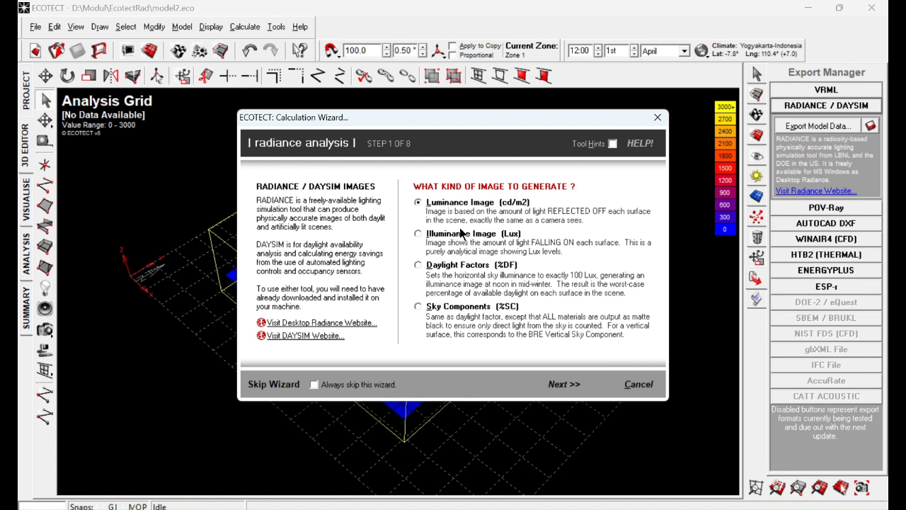
pyautogui.click(458, 240)
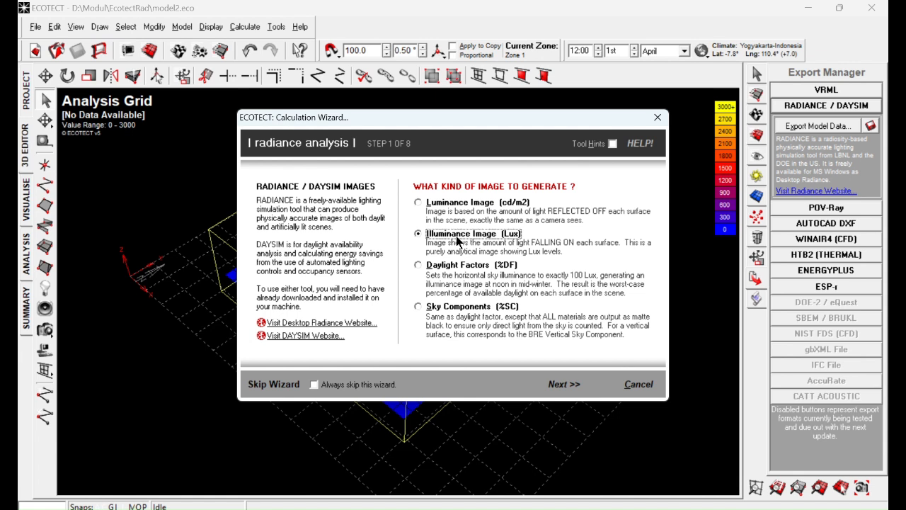
pyautogui.click(564, 384)
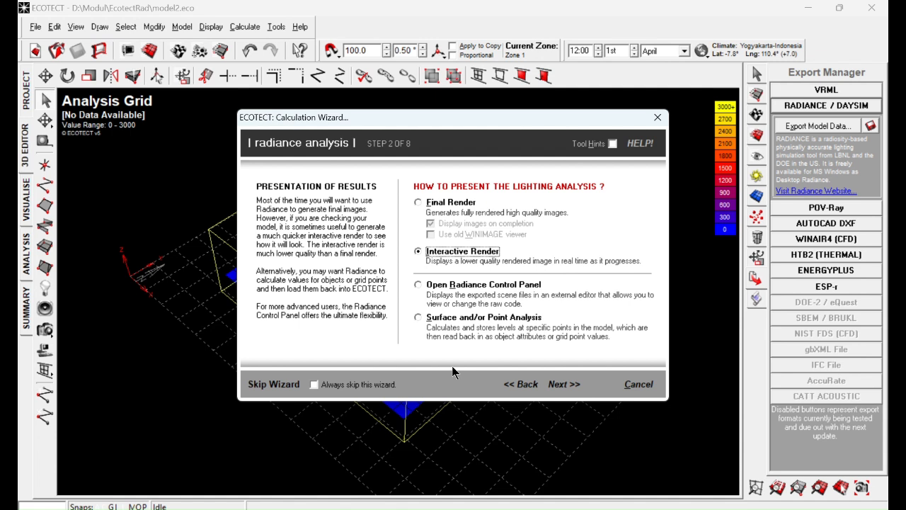
# - Present the results as Surface and/or Point Analysis, calculated over the analysis grid
pyautogui.moveTo(464, 117); pyautogui.dragTo(672, 125)
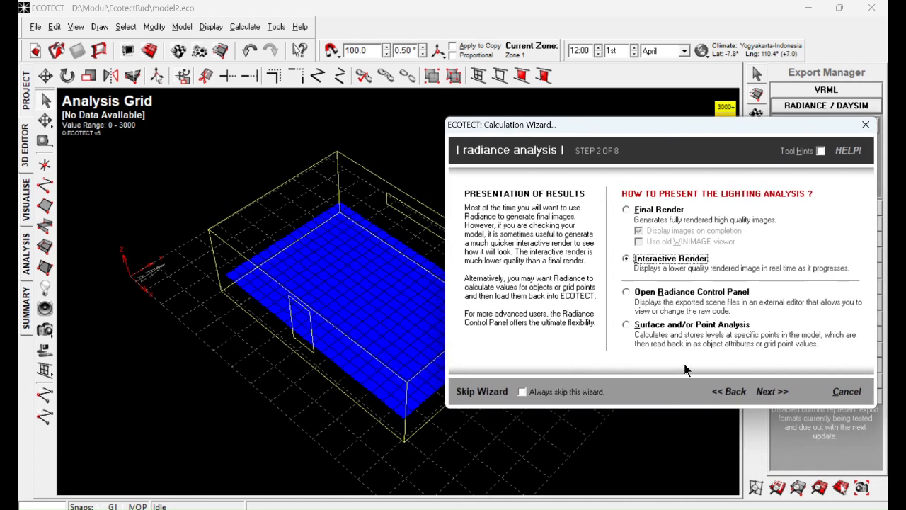
pyautogui.click(690, 324)
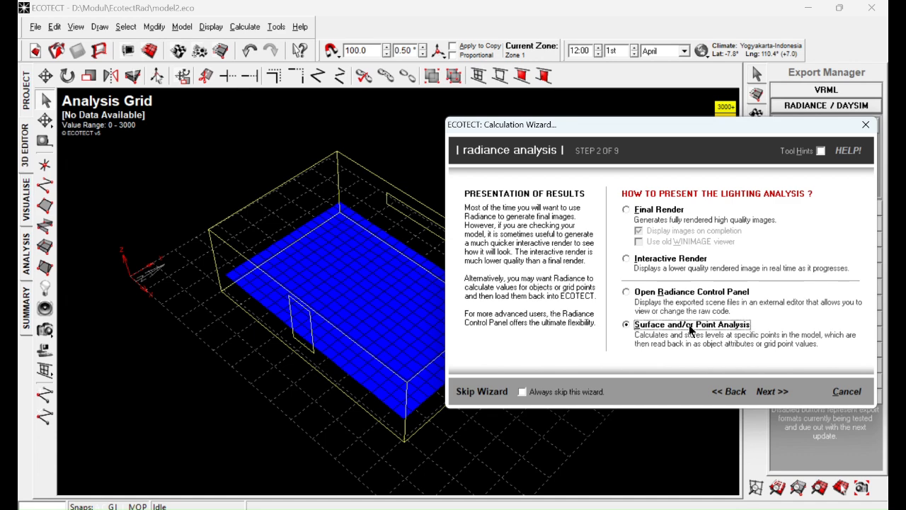
pyautogui.click(766, 393)
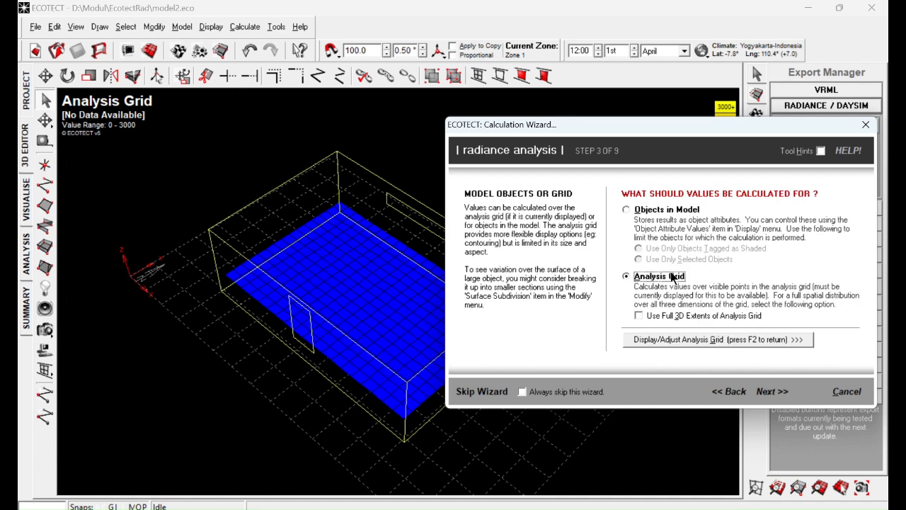
pyautogui.click(772, 394)
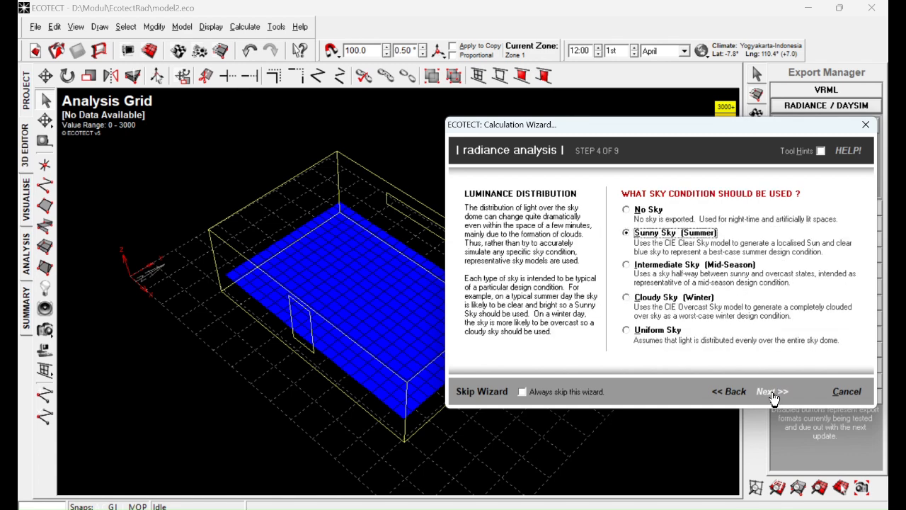
# - Choose Cloudy Sky (Winter) as the sky condition and use ECOTECT's sun angles and design sky for the date and time
pyautogui.click(671, 301)
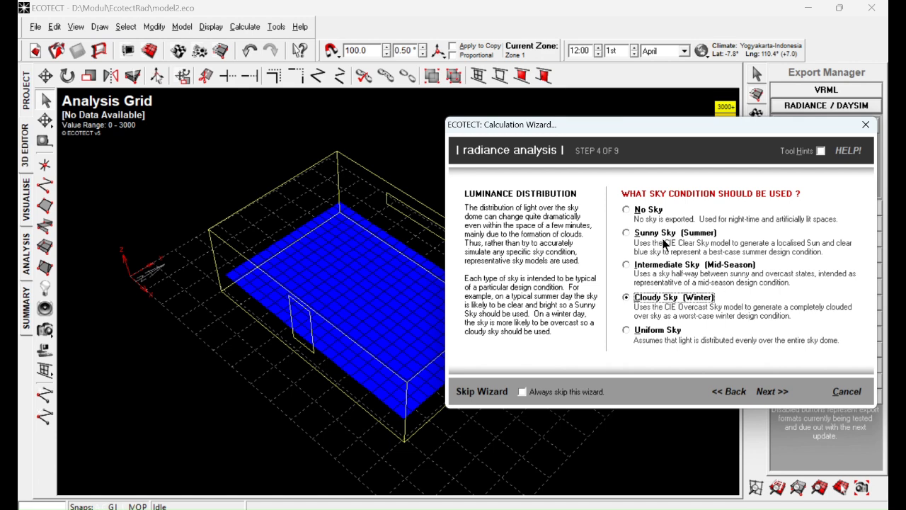
pyautogui.click(767, 394)
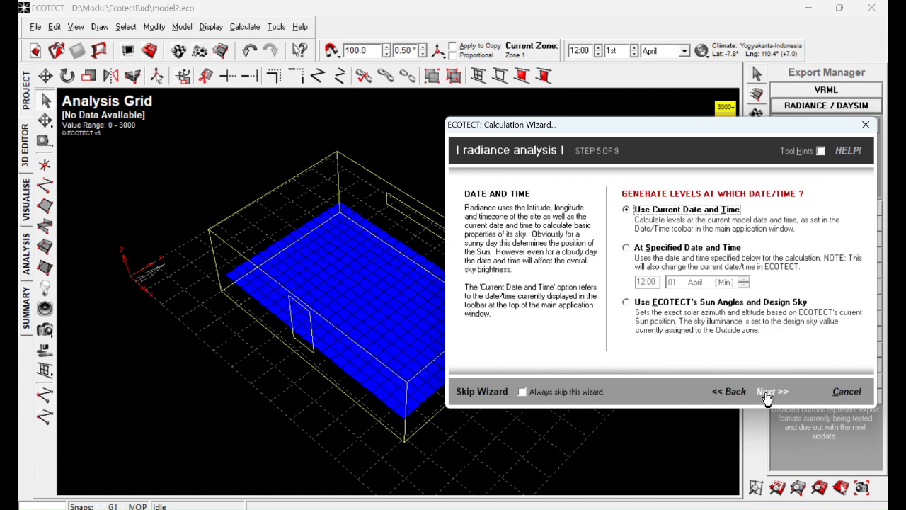
pyautogui.click(667, 307)
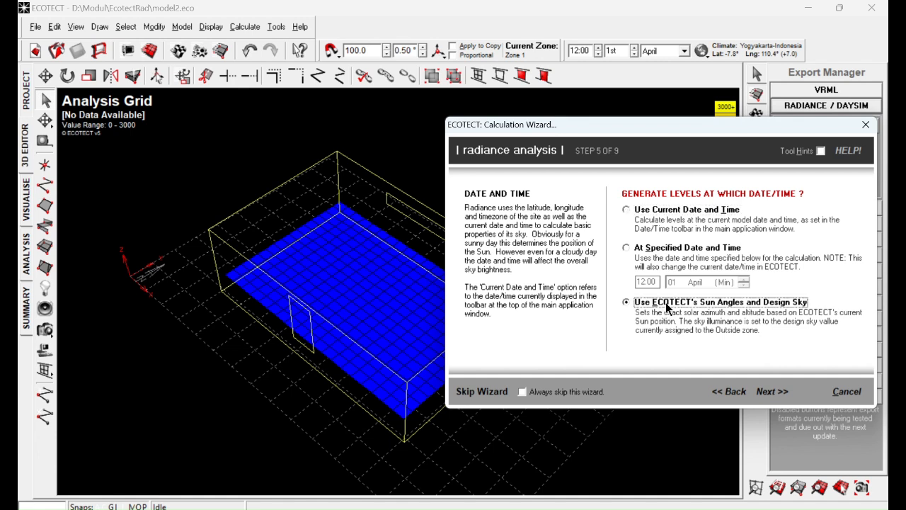
pyautogui.moveTo(672, 129)
pyautogui.mouseDown()
pyautogui.moveTo(516, 128)
pyautogui.moveTo(667, 136)
pyautogui.mouseUp()
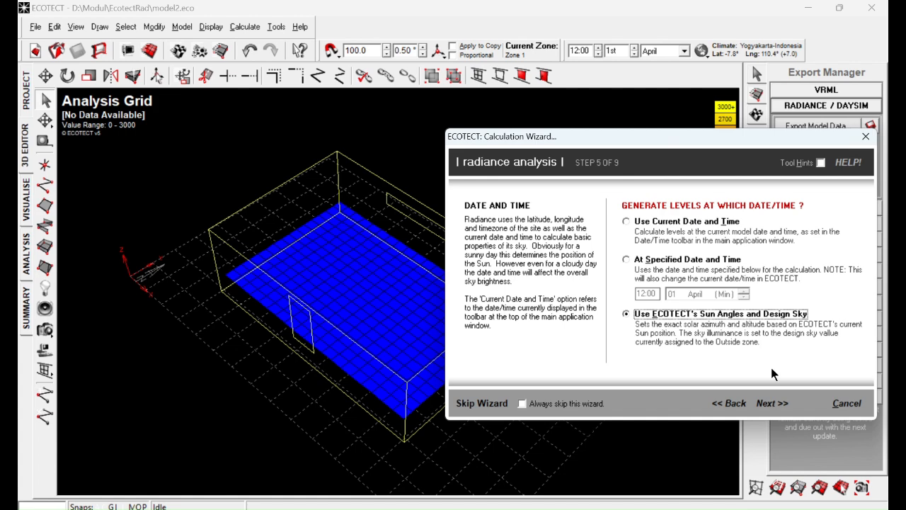
pyautogui.click(773, 405)
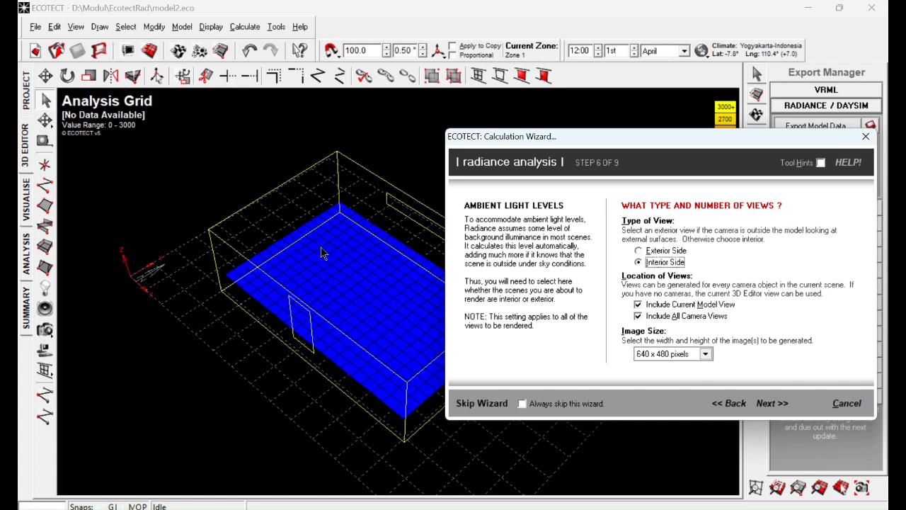
# - Exclude the camera views and current model view, keeping the interior view type and all accuracy settings at medium
pyautogui.click(682, 315)
pyautogui.click(671, 307)
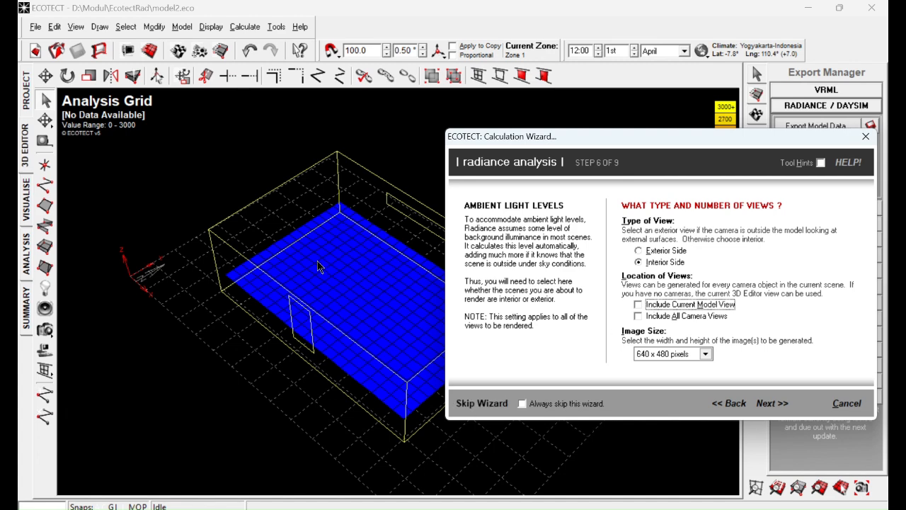
pyautogui.click(770, 403)
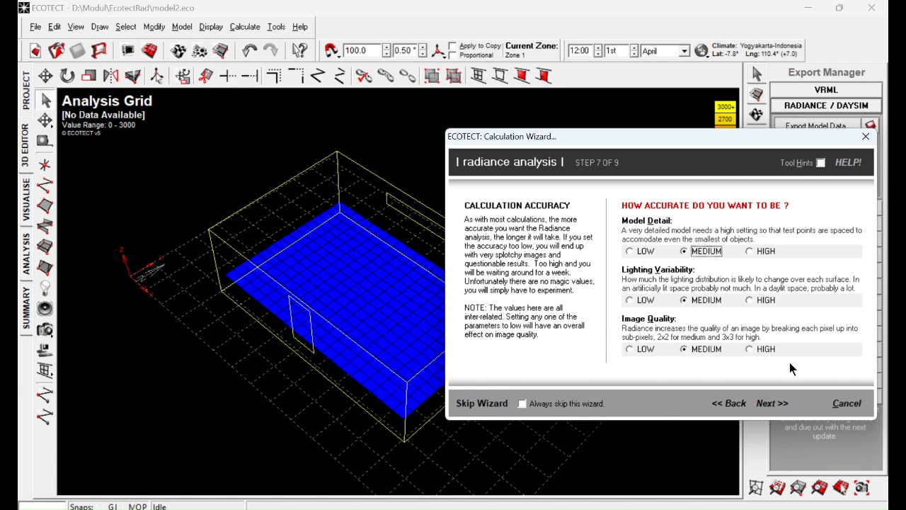
pyautogui.click(772, 403)
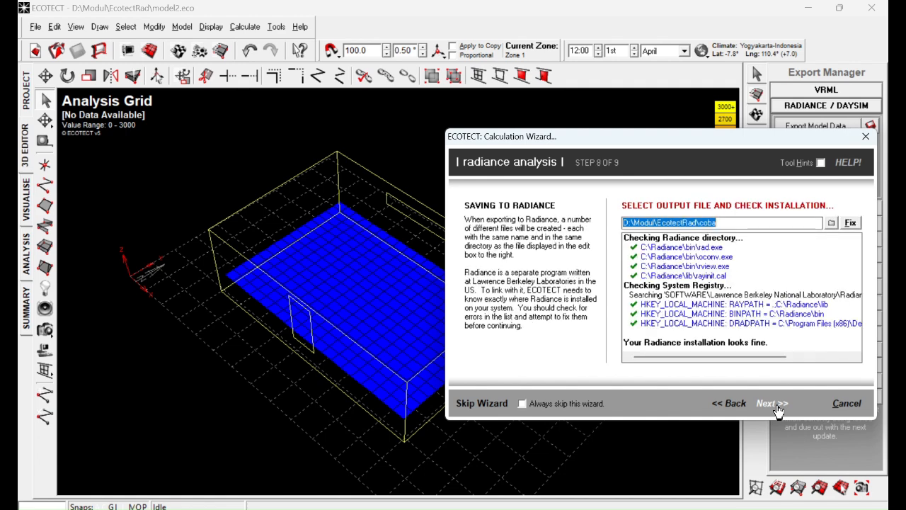
# - Create a new folder named coba2 inside EcotectRad for the Radiance output
pyautogui.click(740, 221)
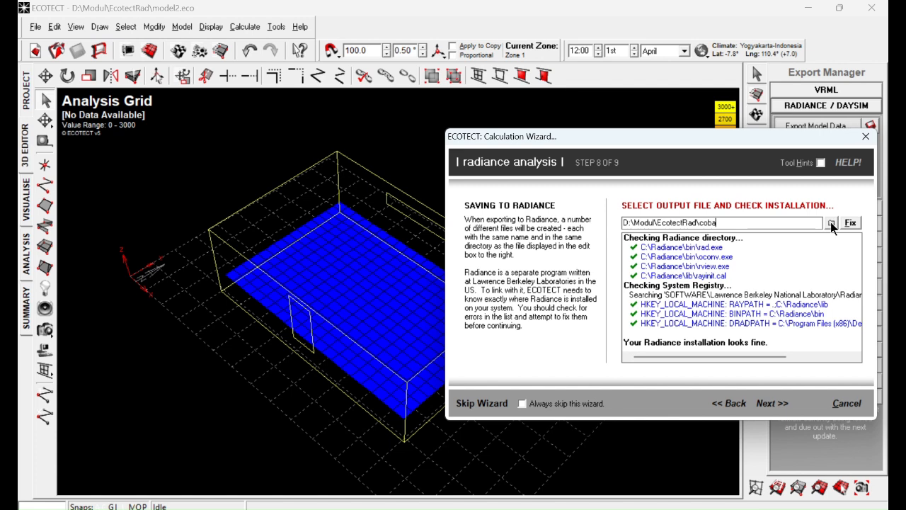
pyautogui.press('ctrl')
pyautogui.press('ctrl')
pyautogui.press('ctrl')
pyautogui.press('ctrl')
pyautogui.press('ctrl')
pyautogui.press('ctrl')
pyautogui.press('ctrl')
pyautogui.click(832, 223)
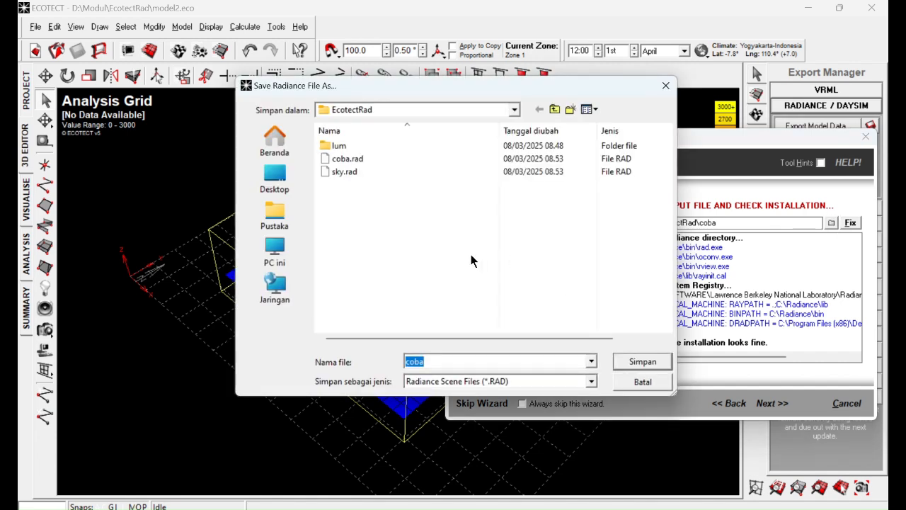
pyautogui.click(554, 109)
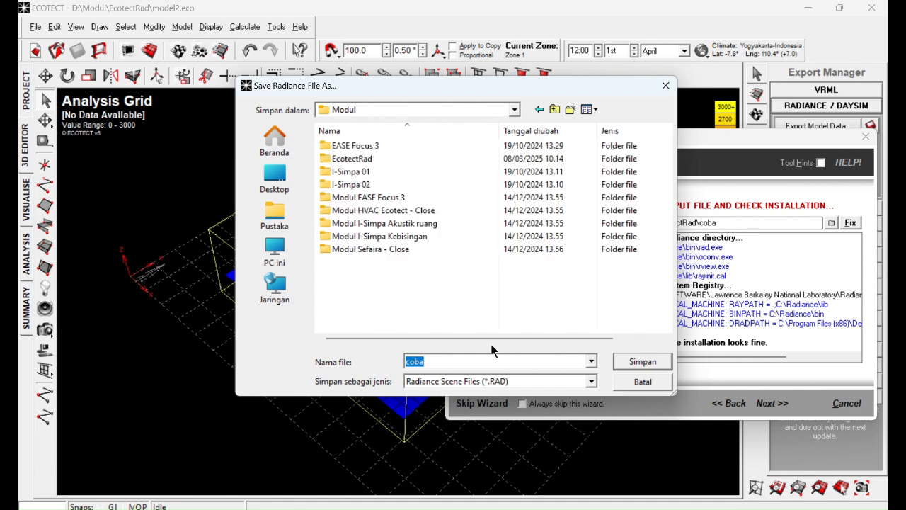
pyautogui.doubleClick(369, 158)
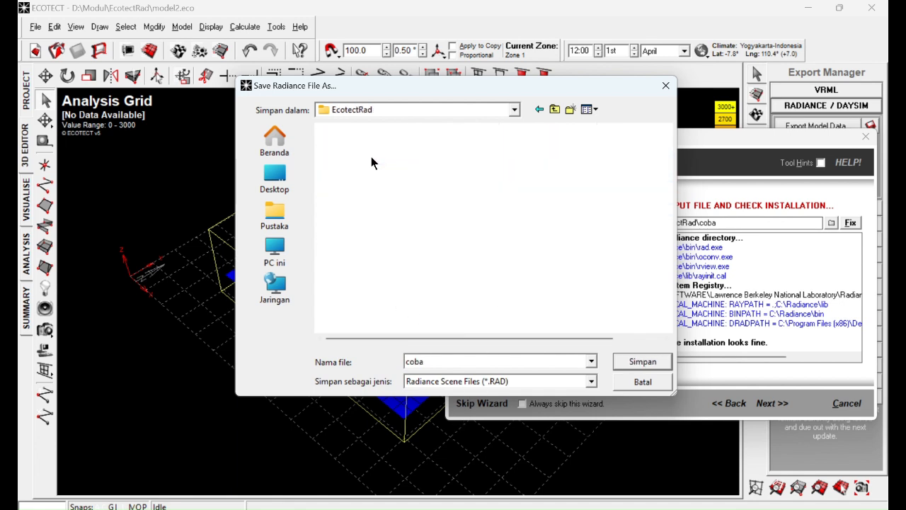
pyautogui.click(571, 110)
pyautogui.write('coba2')
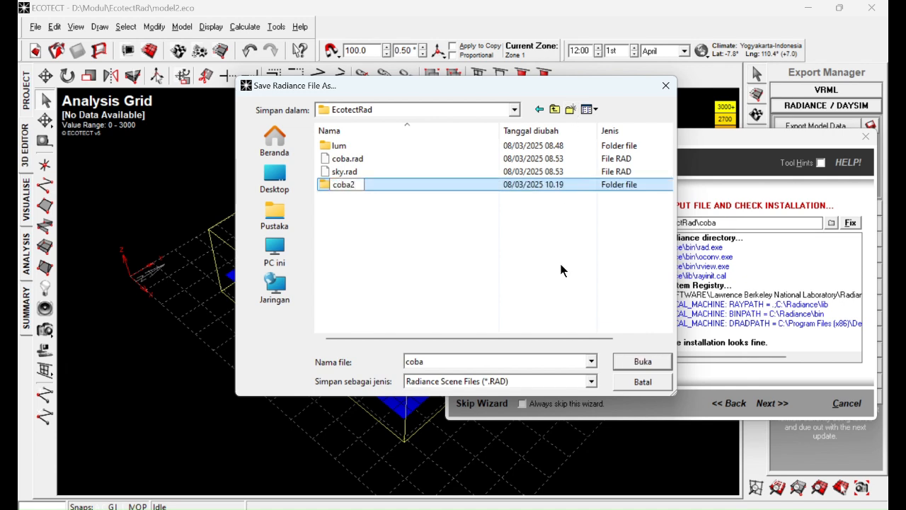
pyautogui.press('Return')
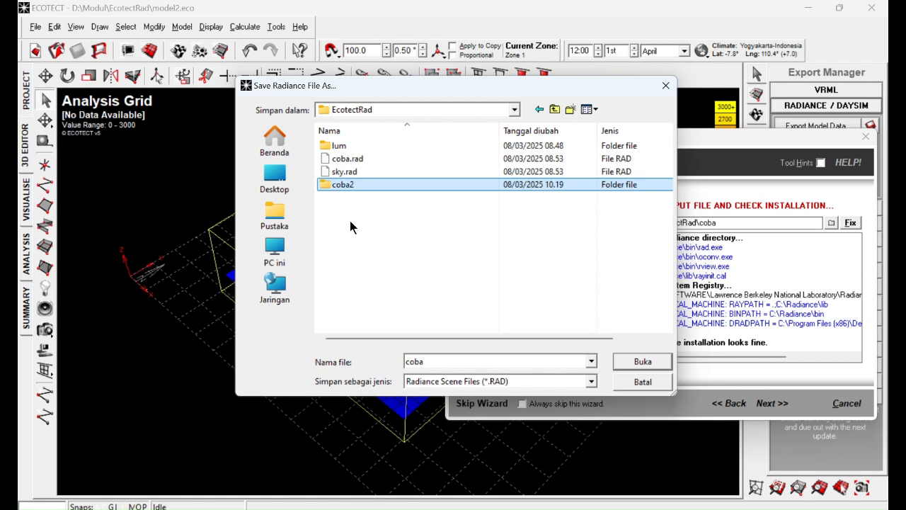
# - Set the Radiance output file to coba2 in the coba2 folder and continue to the wizard's summary
pyautogui.doubleClick(342, 186)
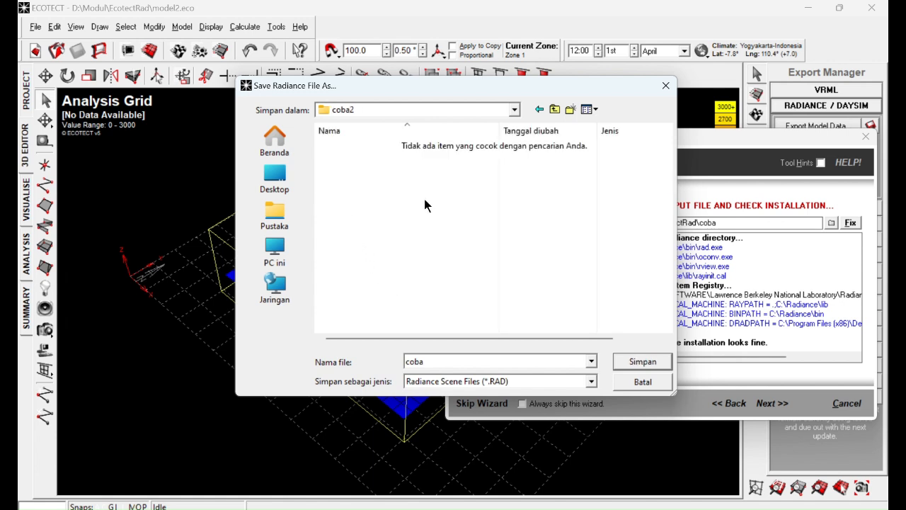
pyautogui.click(477, 363)
pyautogui.click(485, 363)
pyautogui.write('2')
pyautogui.click(641, 362)
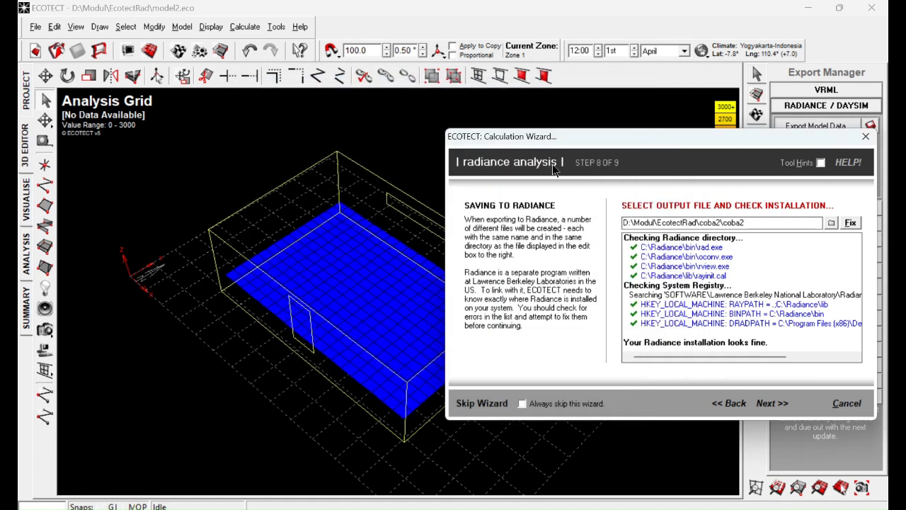
pyautogui.click(773, 404)
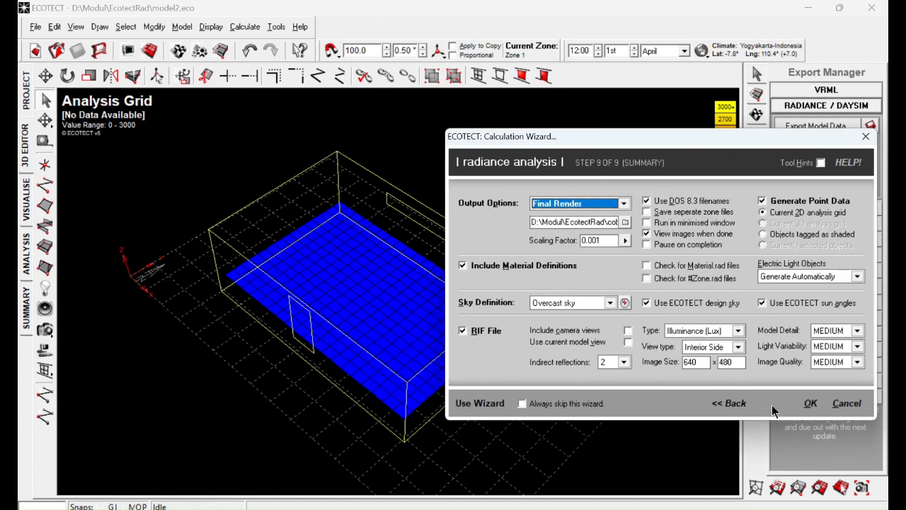
# - Keep Final Render as the output option and turn off viewing images when done
pyautogui.moveTo(698, 143); pyautogui.dragTo(505, 135)
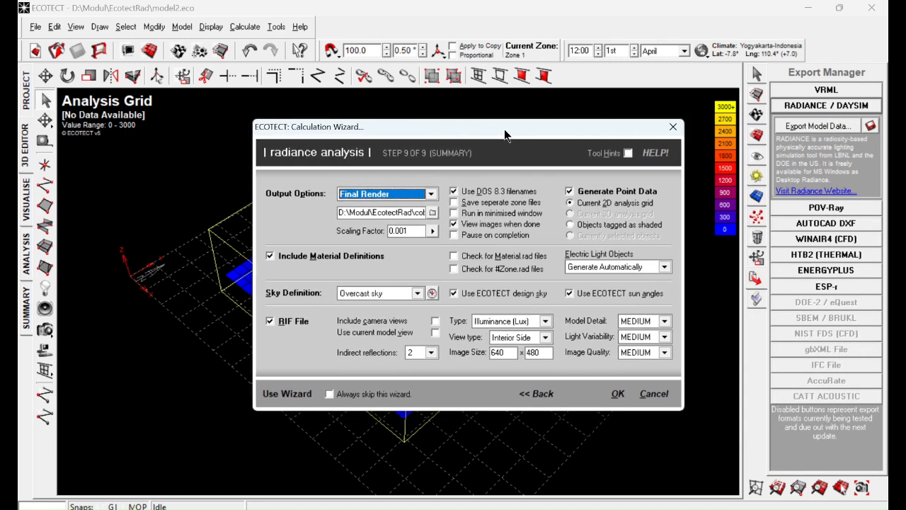
pyautogui.click(388, 194)
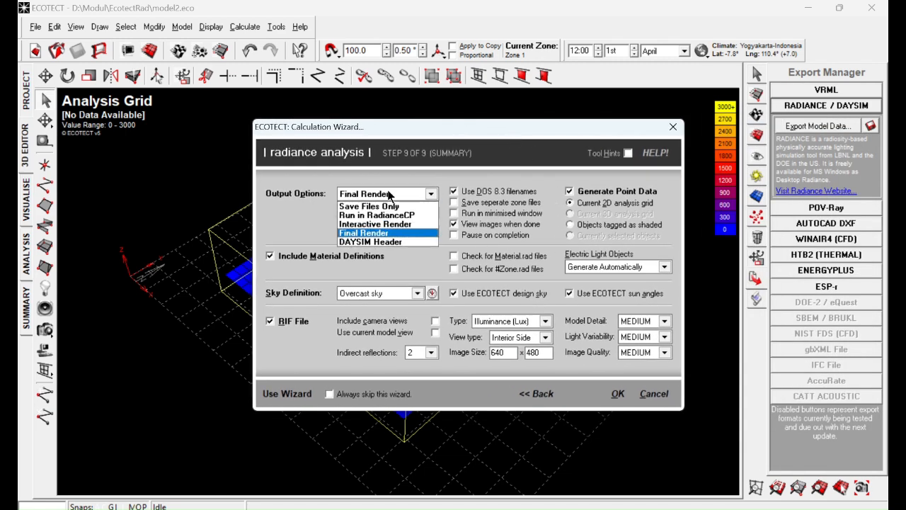
pyautogui.click(385, 232)
pyautogui.moveTo(409, 215); pyautogui.dragTo(466, 213)
pyautogui.click(398, 214)
pyautogui.click(412, 231)
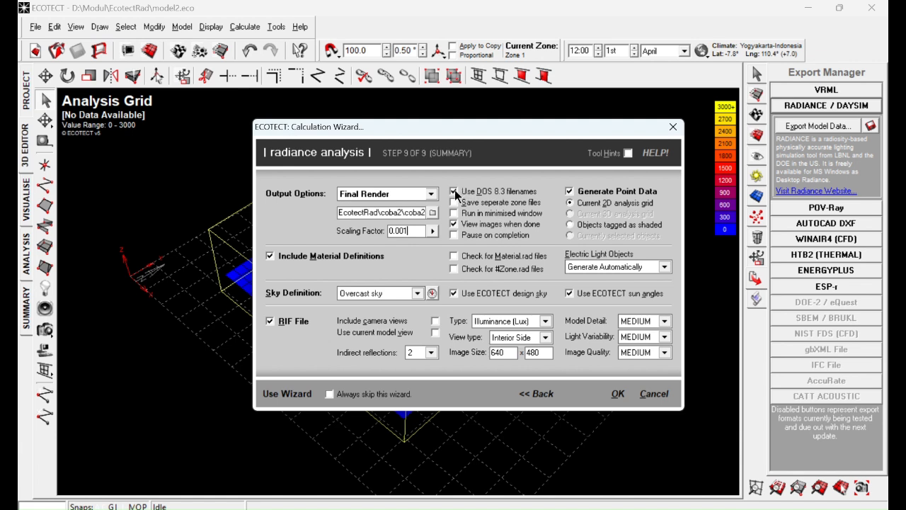
pyautogui.click(465, 226)
pyautogui.moveTo(517, 136); pyautogui.dragTo(650, 136)
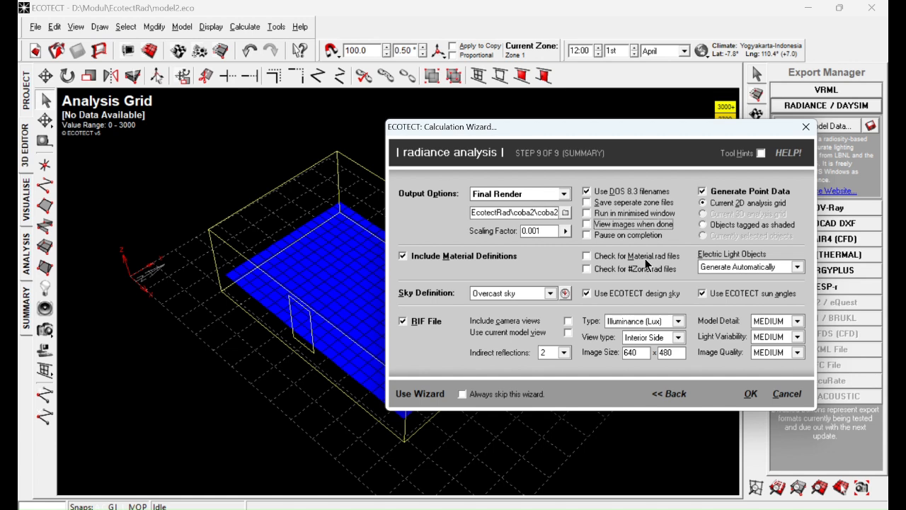
# - Turn the electric lights off for the Radiance analysis and keep the overcast sky definition
pyautogui.click(723, 267)
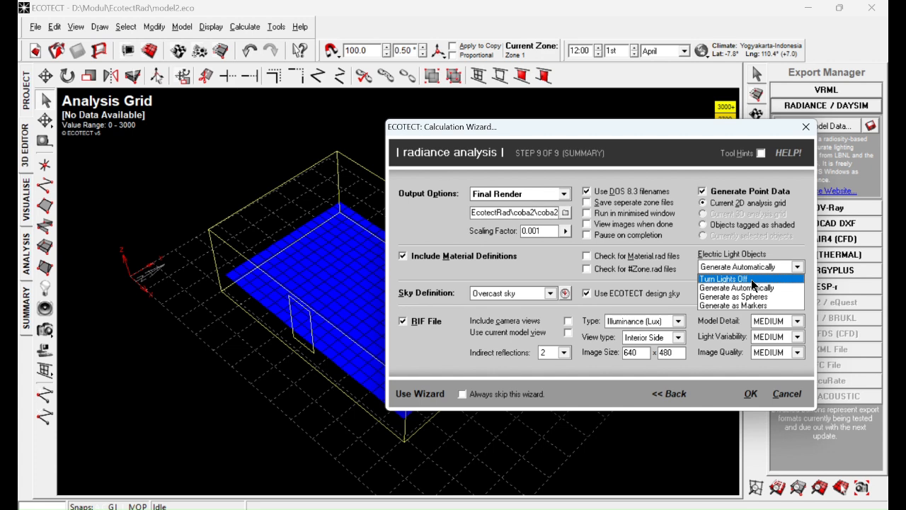
pyautogui.click(751, 280)
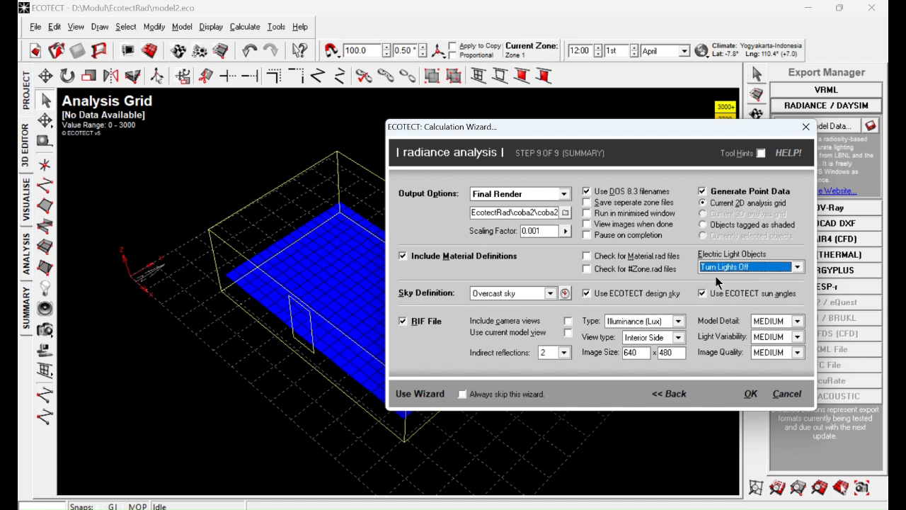
pyautogui.click(518, 293)
pyautogui.click(517, 292)
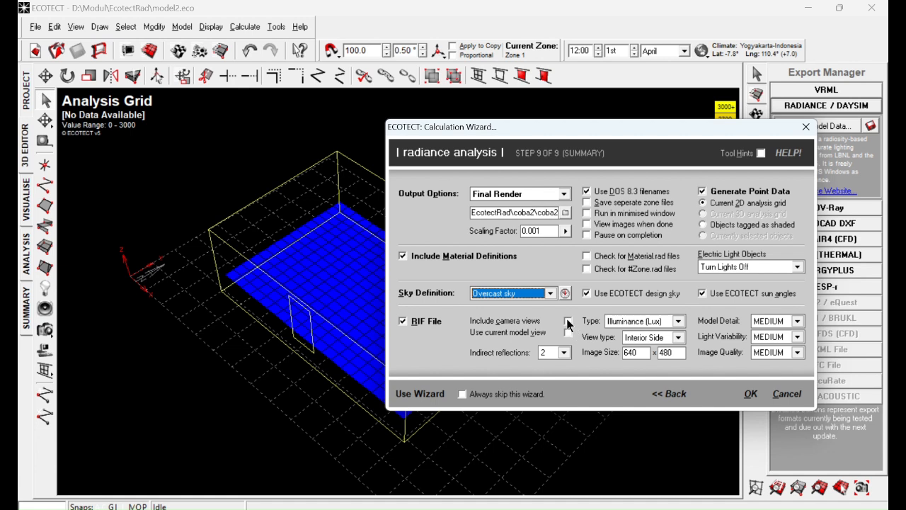
# - Set the indirect reflections to 4, keep Illuminance (Lux) as the RIF type, and run the Radiance analysis
pyautogui.click(557, 355)
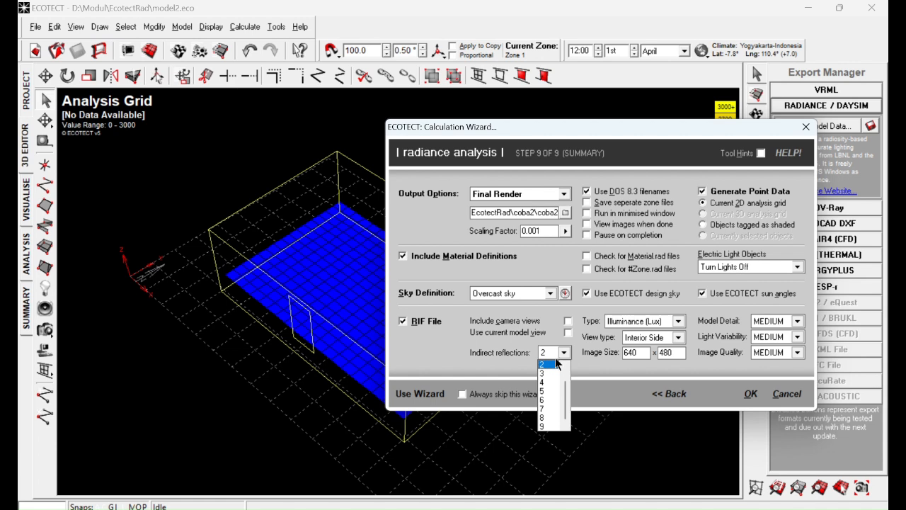
pyautogui.click(544, 382)
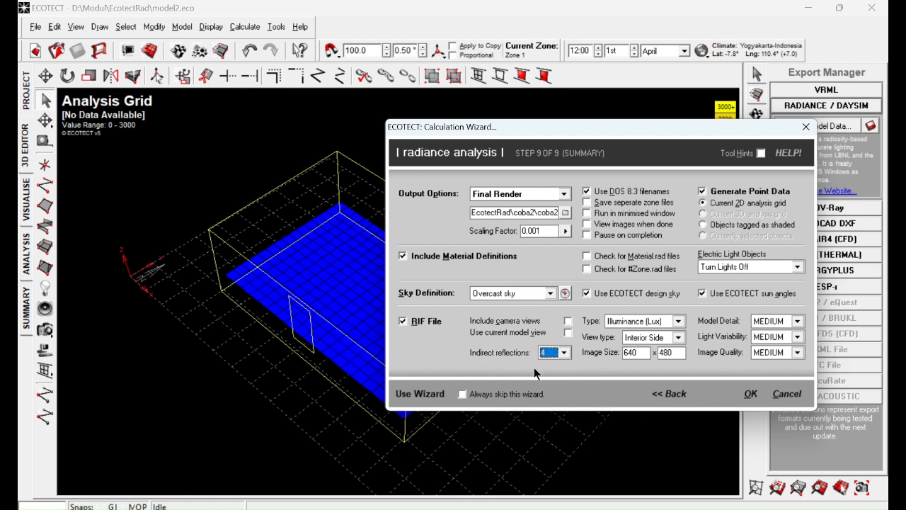
pyautogui.click(644, 322)
pyautogui.click(646, 326)
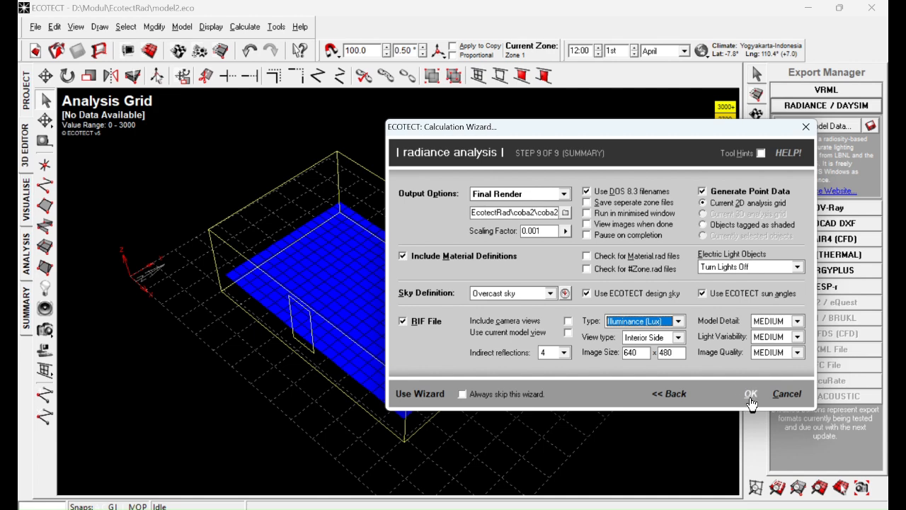
pyautogui.click(750, 394)
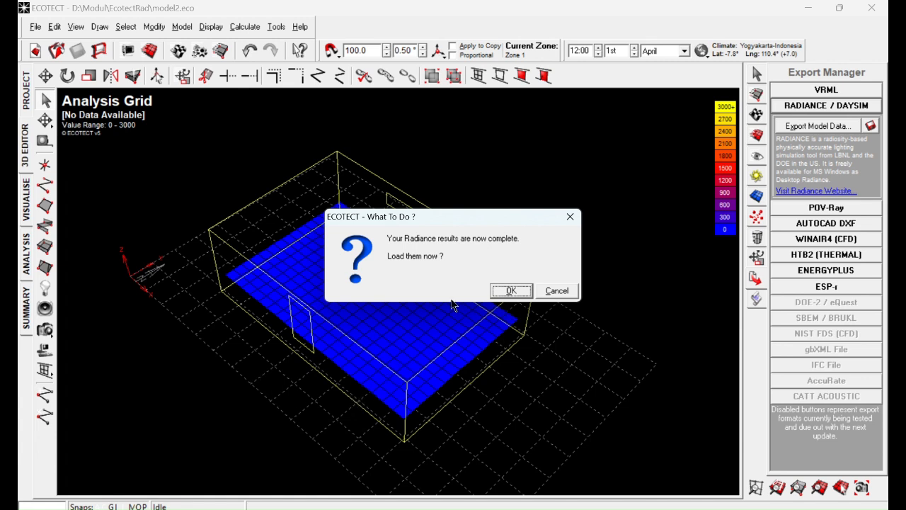
# - Load the completed Radiance results into the analysis grid, accepting the existing grid dimensions
pyautogui.click(507, 291)
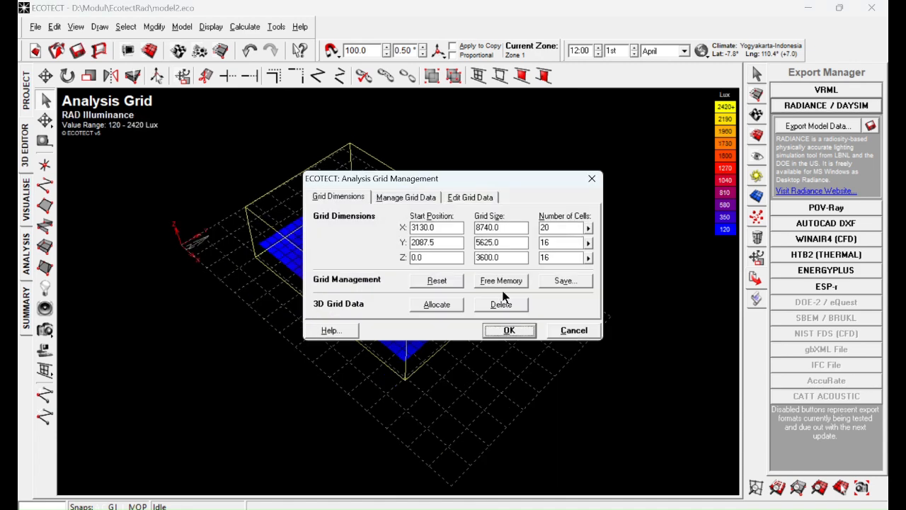
pyautogui.click(513, 330)
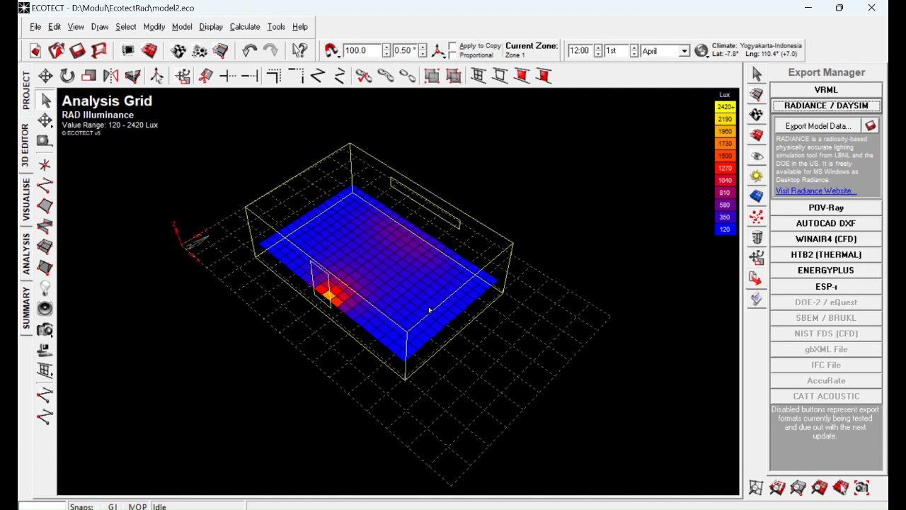
pyautogui.moveTo(419, 384); pyautogui.dragTo(437, 358, button='right')
pyautogui.keyDown('shift'); pyautogui.moveTo(326, 206); pyautogui.dragTo(362, 250, button='right'); pyautogui.keyUp('shift')
pyautogui.keyDown('ctrl'); pyautogui.moveTo(331, 156); pyautogui.dragTo(369, 218, button='right'); pyautogui.keyUp('ctrl')
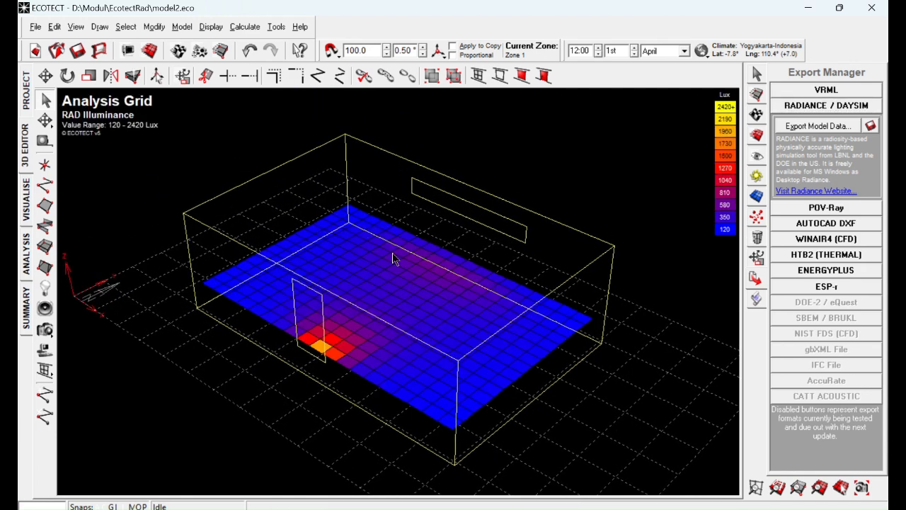
pyautogui.keyDown('shift'); pyautogui.moveTo(390, 283); pyautogui.dragTo(394, 308, button='right'); pyautogui.keyUp('shift')
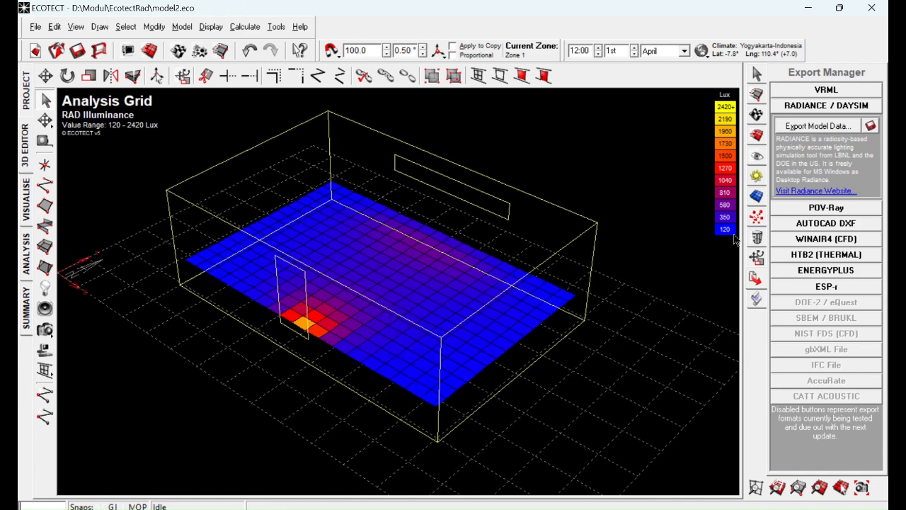
# - Set the grid scale's minimum to 250 lux and clip the analysis grid to that minimum
pyautogui.click(756, 196)
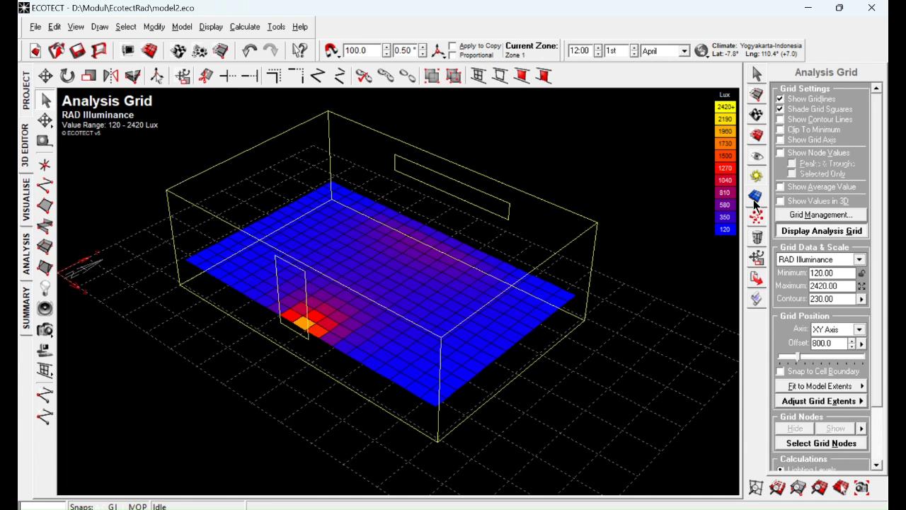
pyautogui.doubleClick(839, 273)
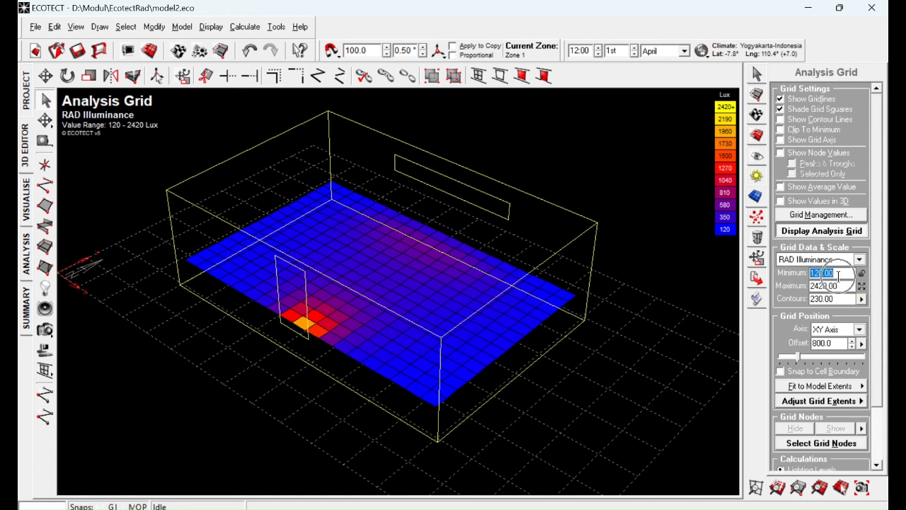
pyautogui.write('250')
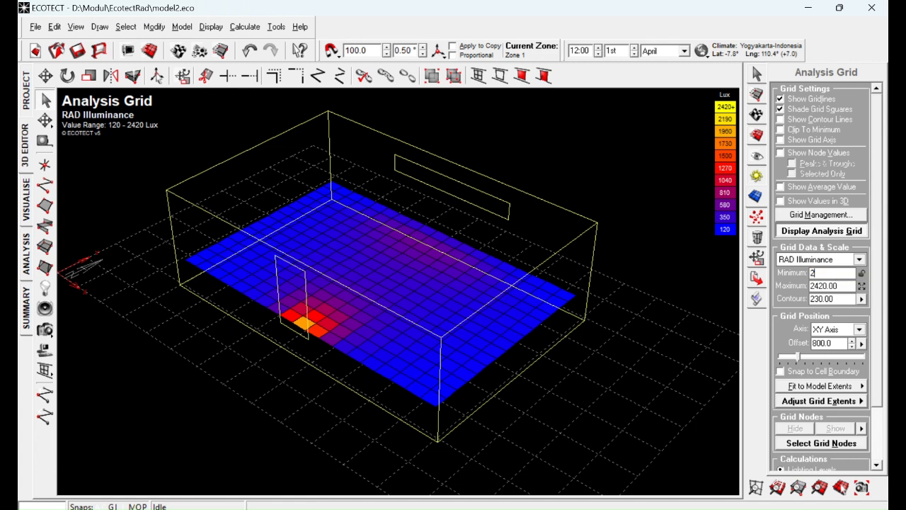
pyautogui.press('Return')
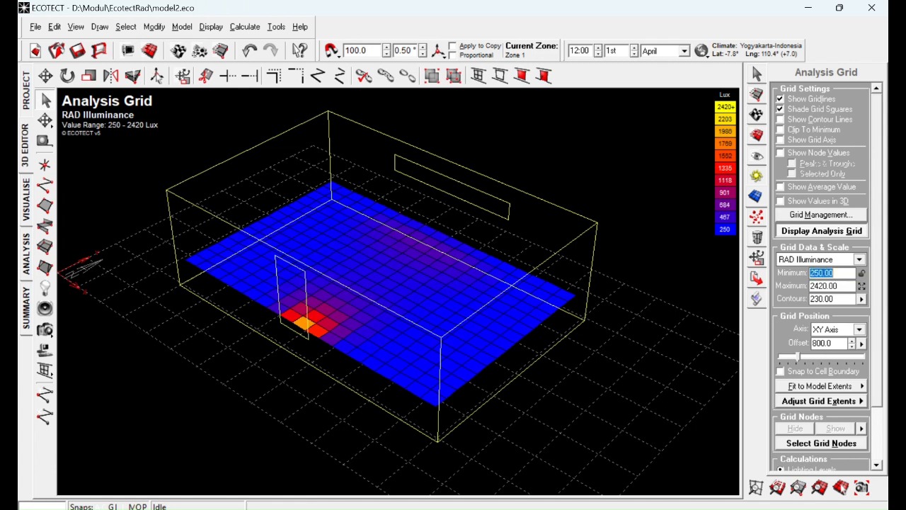
pyautogui.click(801, 129)
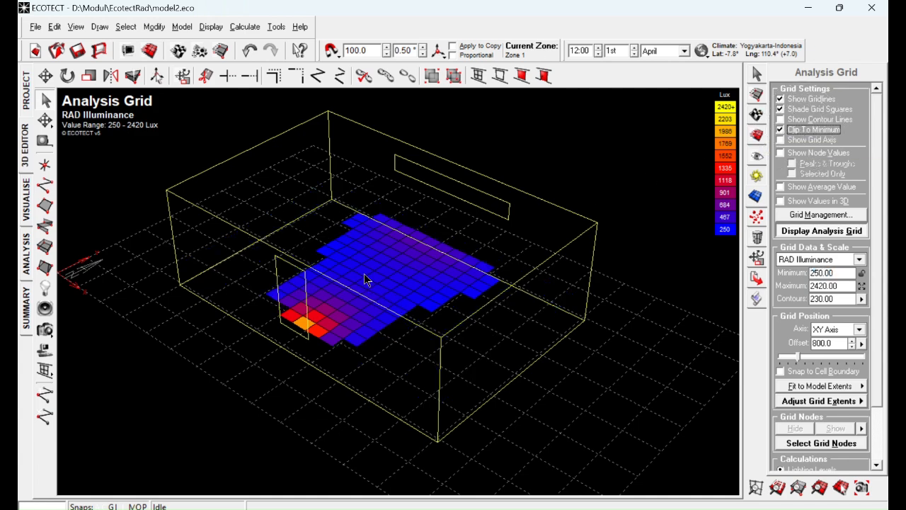
pyautogui.moveTo(371, 266)
pyautogui.mouseDown(button='right')
pyautogui.moveTo(424, 292)
pyautogui.moveTo(307, 277)
pyautogui.moveTo(423, 324)
pyautogui.moveTo(387, 358)
pyautogui.moveTo(443, 357)
pyautogui.moveTo(420, 309)
pyautogui.moveTo(422, 287)
pyautogui.moveTo(419, 297)
pyautogui.moveTo(429, 290)
pyautogui.moveTo(385, 290)
pyautogui.moveTo(409, 299)
pyautogui.mouseUp(button='right')
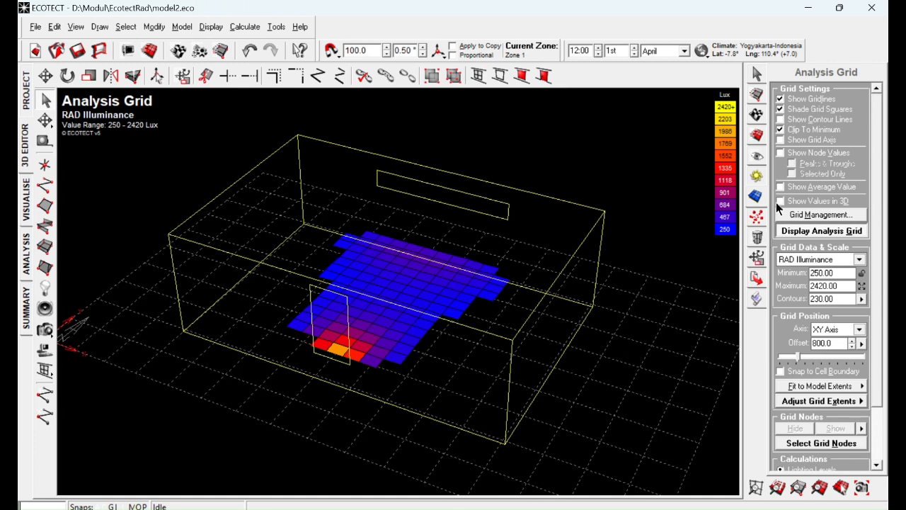
# - Show the average value for the analysis grid
pyautogui.press('ctrl')
pyautogui.press('ctrl')
pyautogui.press('ctrl')
pyautogui.press('ctrl')
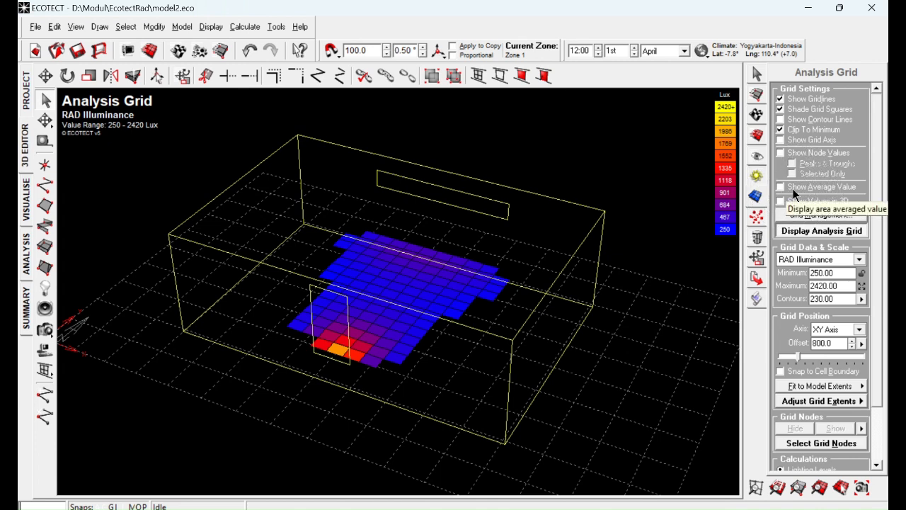
pyautogui.click(792, 189)
pyautogui.press('ctrl')
pyautogui.press('ctrl')
pyautogui.press('ctrl')
pyautogui.press('ctrl')
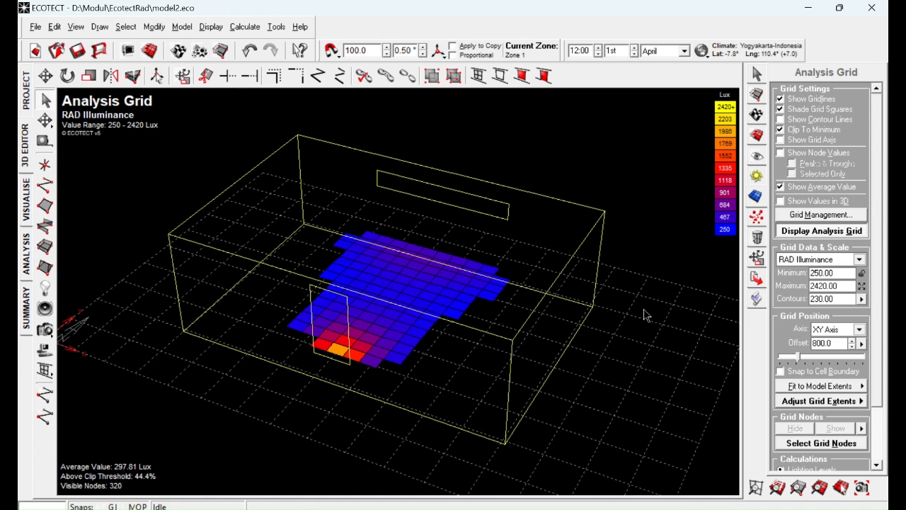
# - Reselect the RAD Illuminance grid data and set the clipping minimum to 250 lux again
pyautogui.click(823, 260)
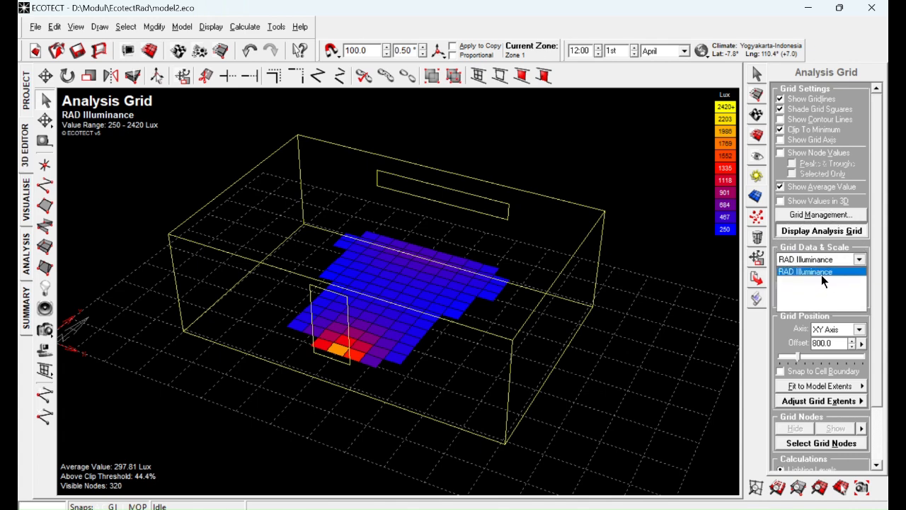
pyautogui.click(821, 275)
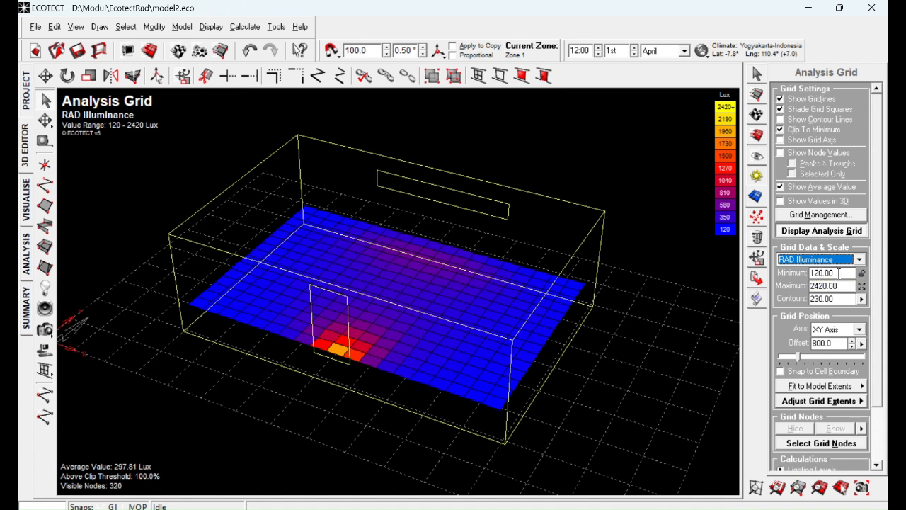
pyautogui.click(805, 130)
pyautogui.click(805, 129)
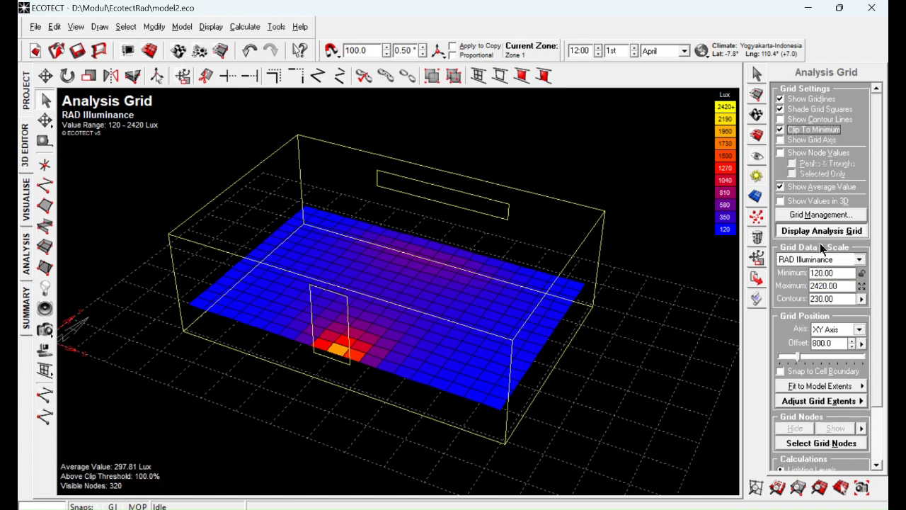
pyautogui.doubleClick(847, 274)
pyautogui.write('250')
pyautogui.press('Return')
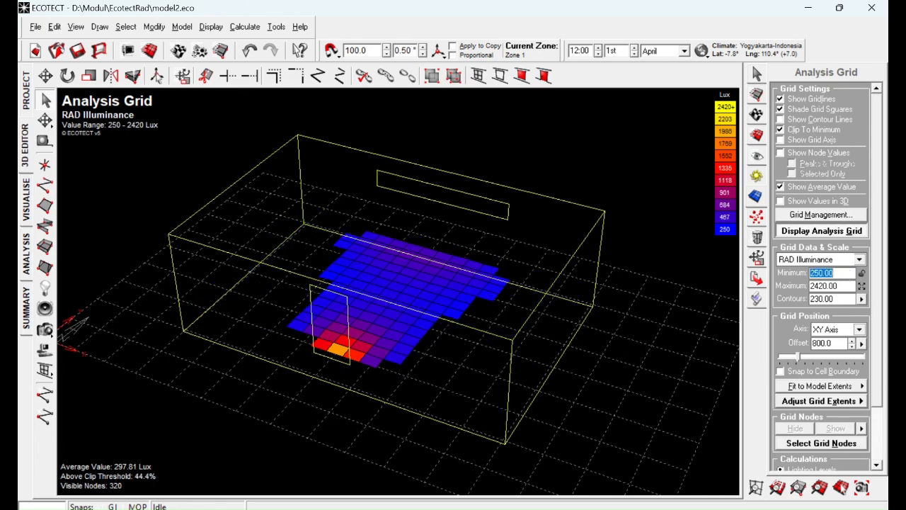
# - Save the model with its clipped illuminance results
pyautogui.moveTo(390, 251); pyautogui.dragTo(399, 273, button='right')
pyautogui.moveTo(643, 294); pyautogui.dragTo(631, 291, button='right')
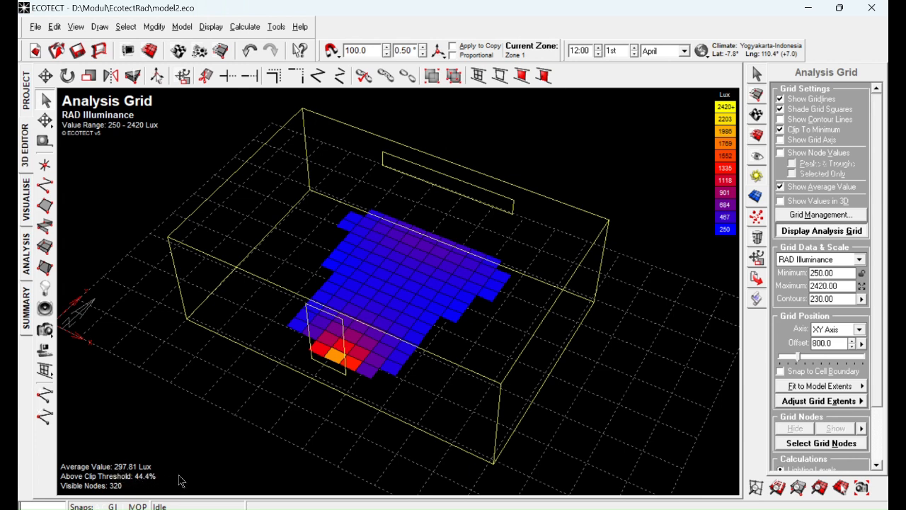
pyautogui.click(78, 51)
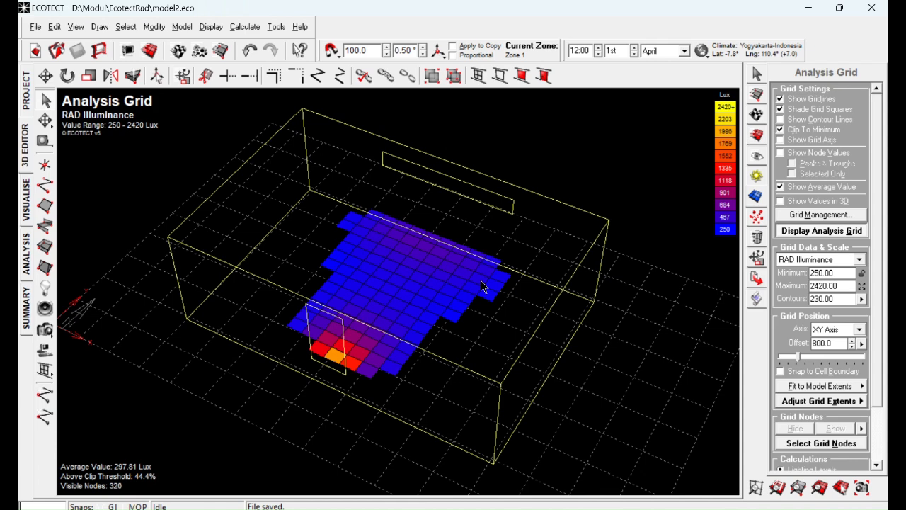
# - Reset the RAD Illuminance grid data to zero and refit the colour scale to the data
pyautogui.click(861, 285)
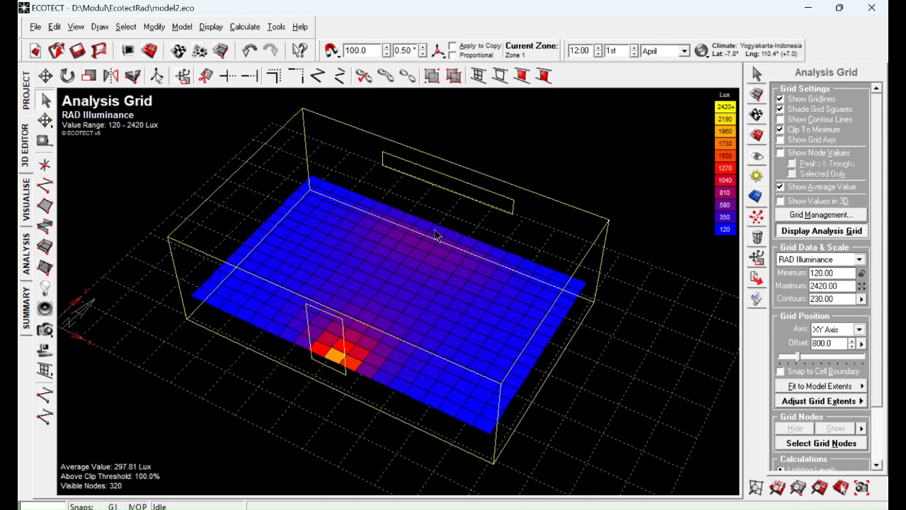
pyautogui.click(827, 216)
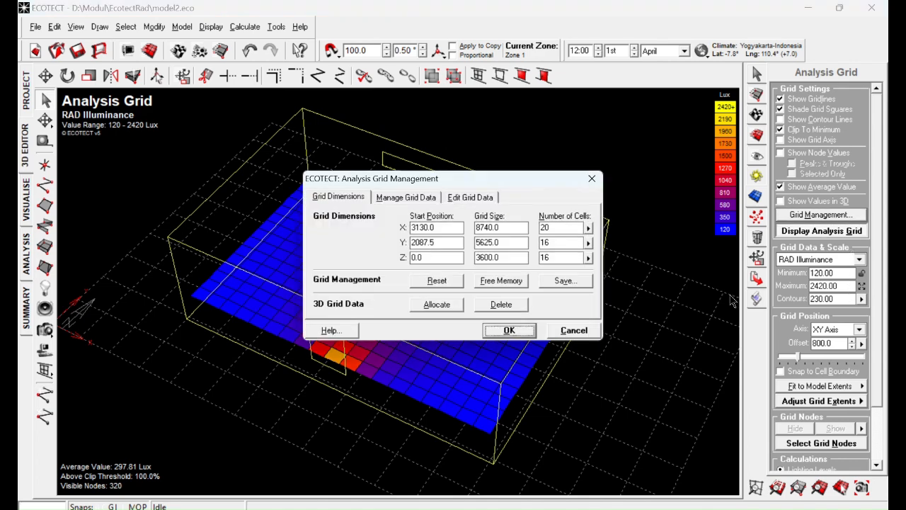
pyautogui.click(412, 198)
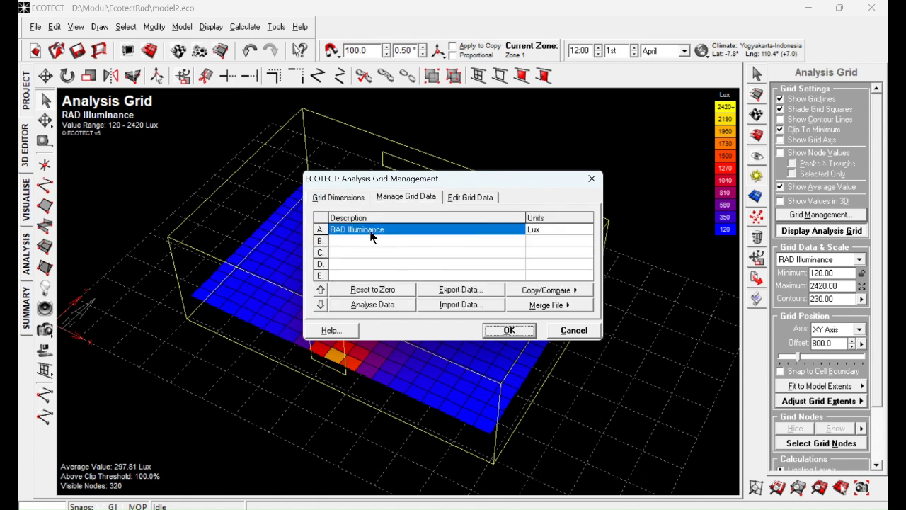
pyautogui.click(378, 290)
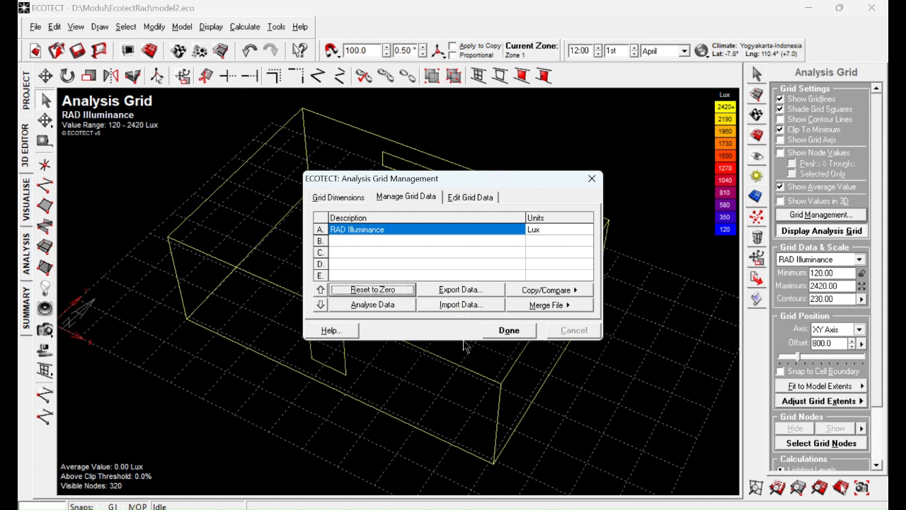
pyautogui.click(505, 330)
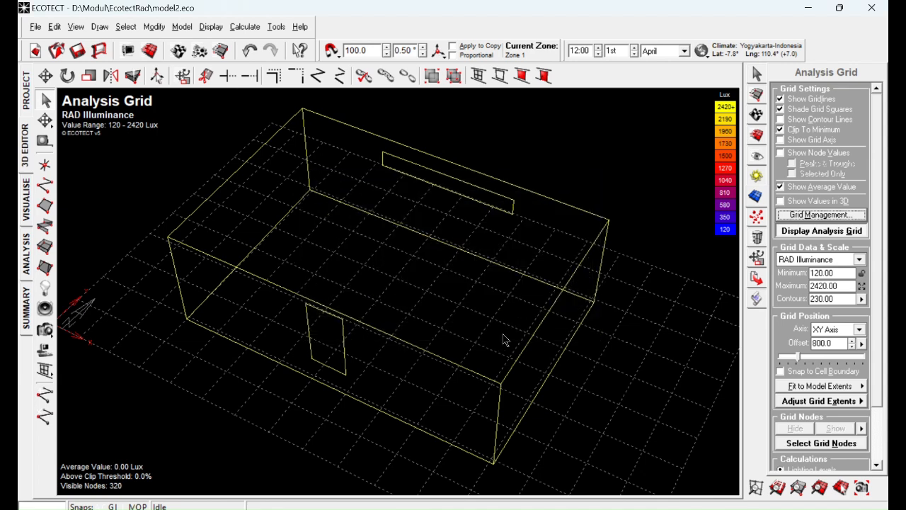
pyautogui.click(863, 286)
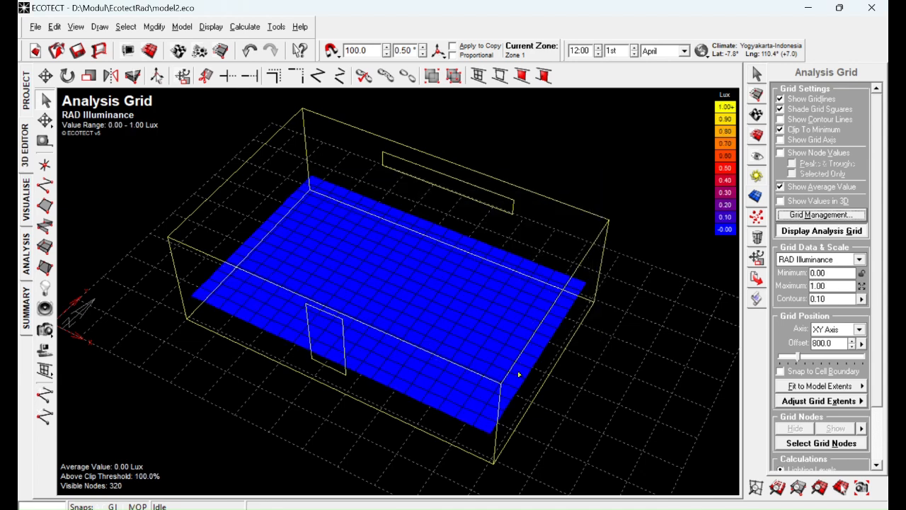
# - Start a lighting analysis for natural light levels and continue to the ray-tracing precision settings
pyautogui.click(246, 28)
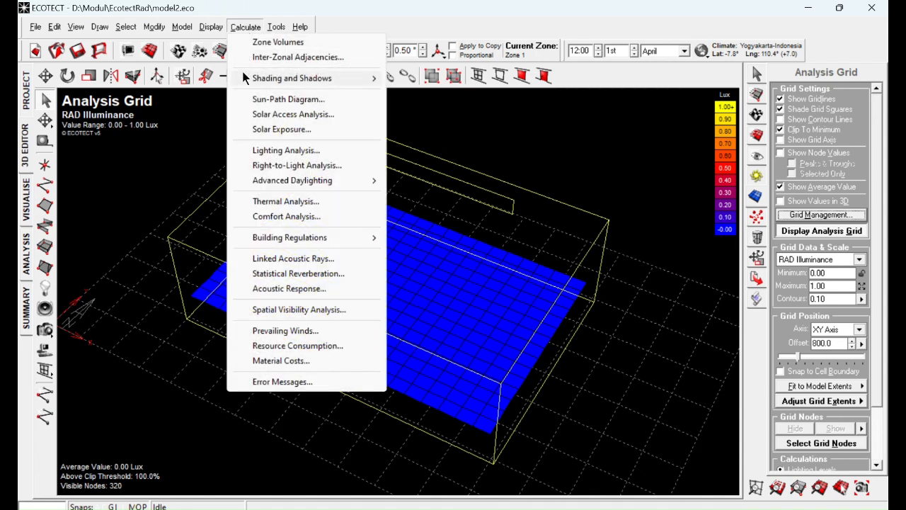
pyautogui.click(260, 152)
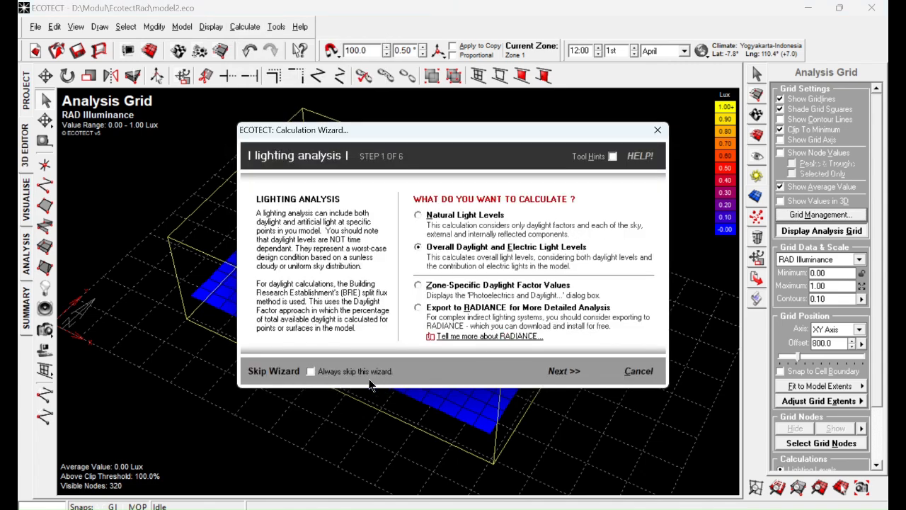
pyautogui.click(439, 215)
pyautogui.click(561, 372)
pyautogui.click(562, 372)
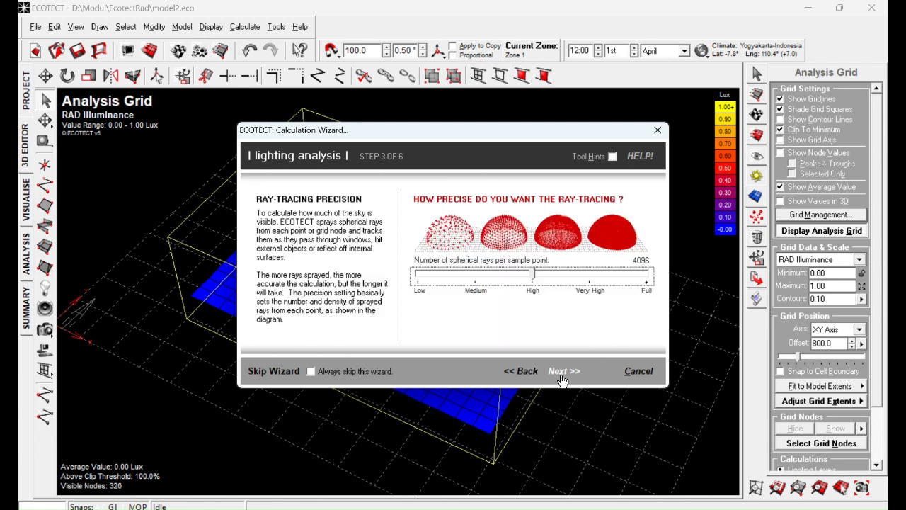
# - Set the ray-tracing precision to medium and continue to the design sky illuminance settings
pyautogui.click(561, 377)
pyautogui.click(524, 372)
pyautogui.click(476, 279)
pyautogui.click(564, 371)
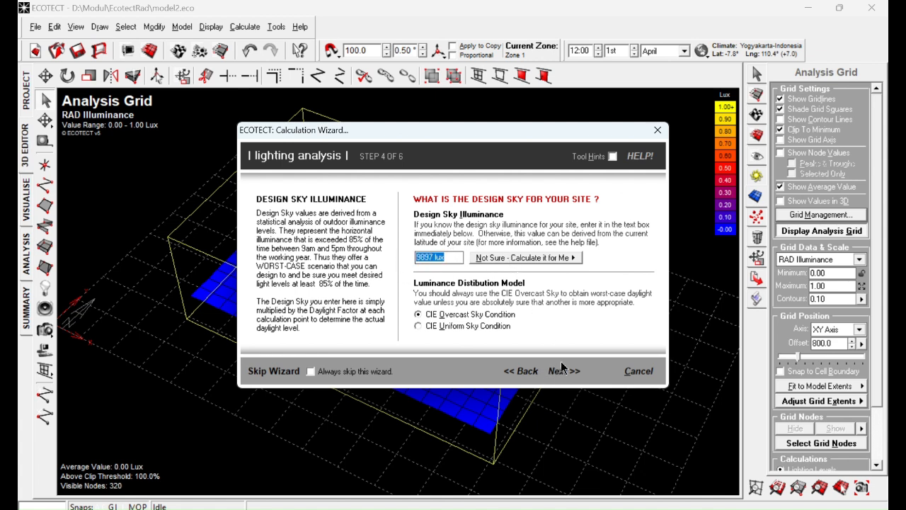
# - Choose the CIE Overcast Sky Condition and Average (x 0.90) window cleanliness, and continue to the calculation summary
pyautogui.click(448, 313)
pyautogui.click(564, 372)
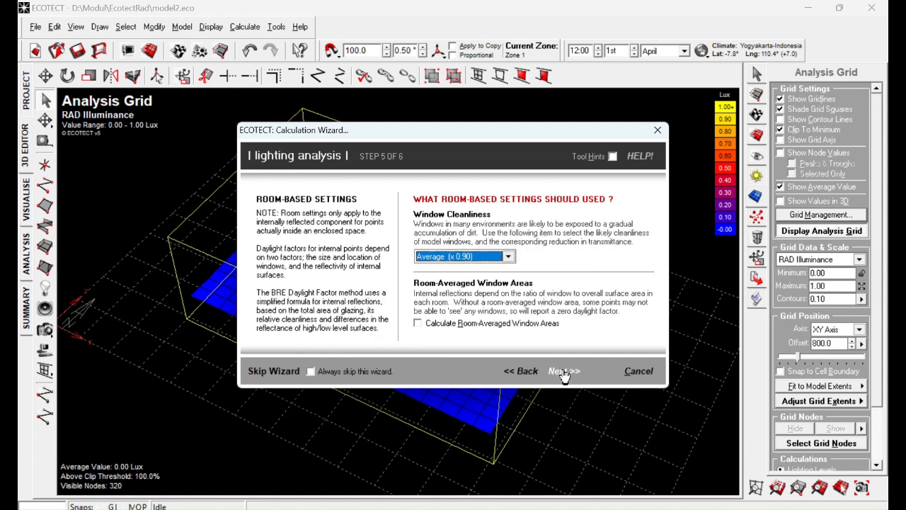
pyautogui.click(471, 261)
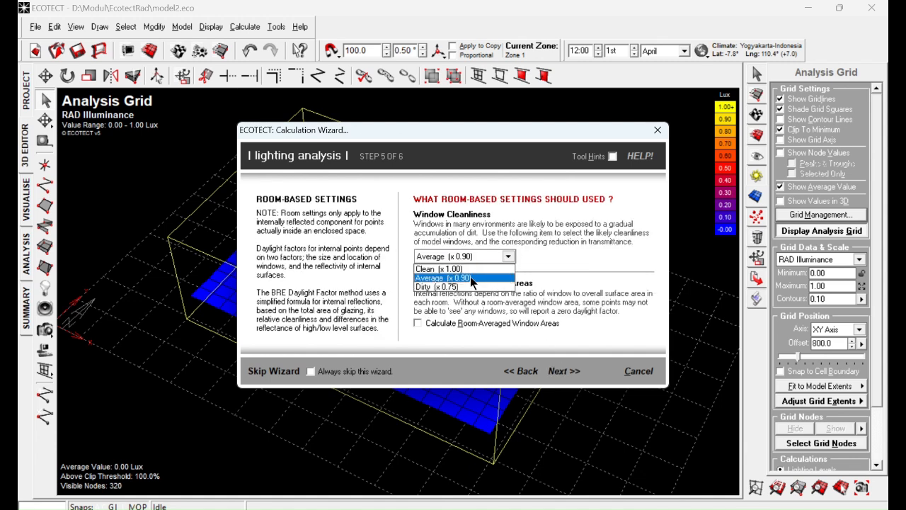
pyautogui.click(472, 279)
pyautogui.click(565, 372)
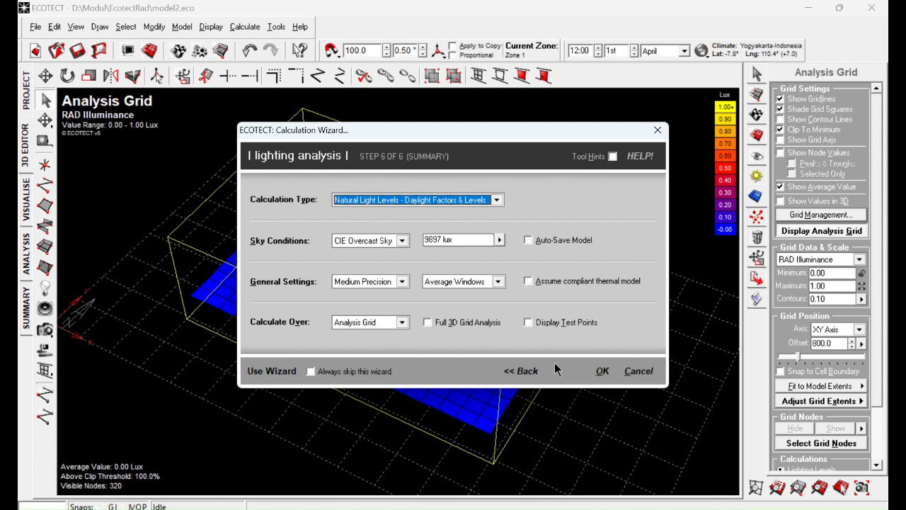
# - Run the calculation over the analysis grid with the type Natural Light Levels - Daylight Factors & Levels
pyautogui.click(412, 201)
pyautogui.click(404, 212)
pyautogui.click(601, 373)
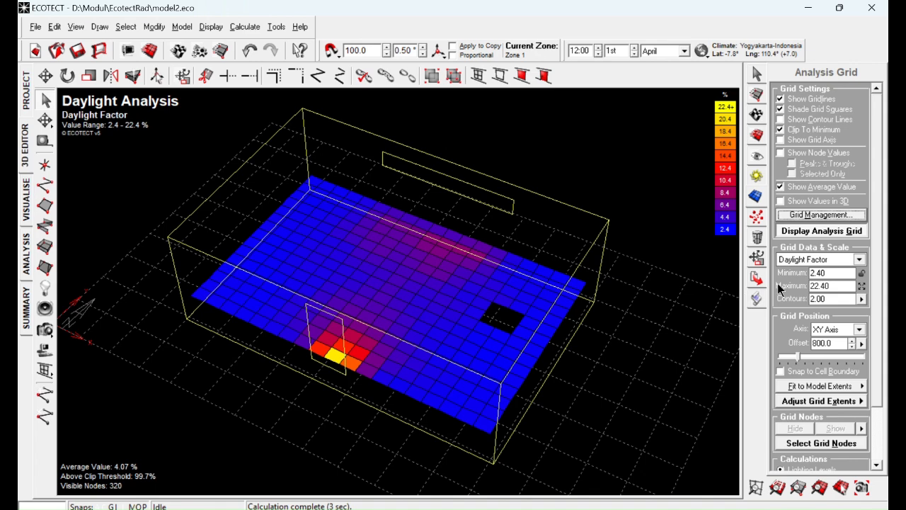
# - Display Daylighting Levels on the analysis grid and set the scale minimum to 250 lux
pyautogui.click(806, 262)
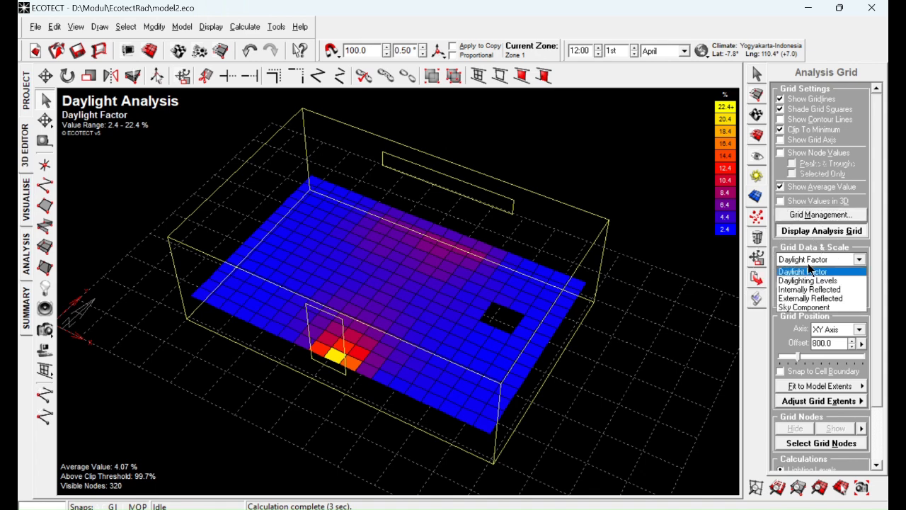
pyautogui.click(827, 281)
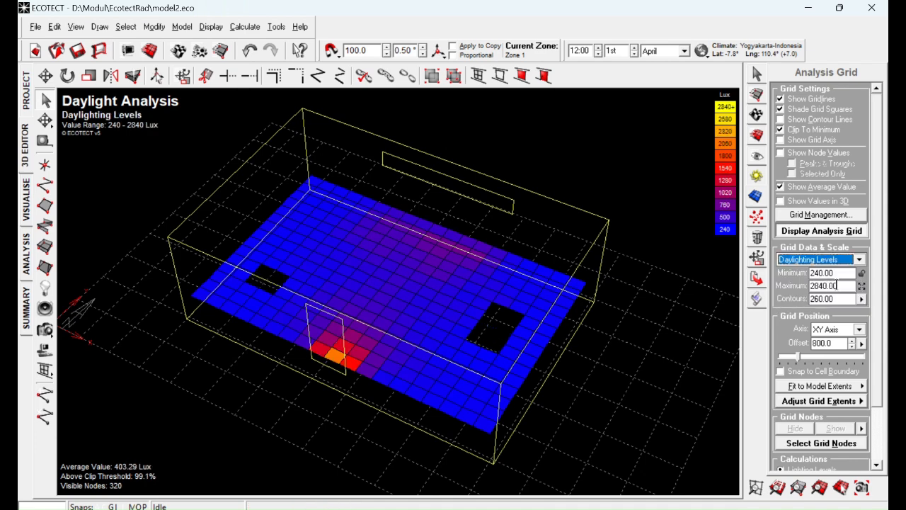
pyautogui.click(841, 286)
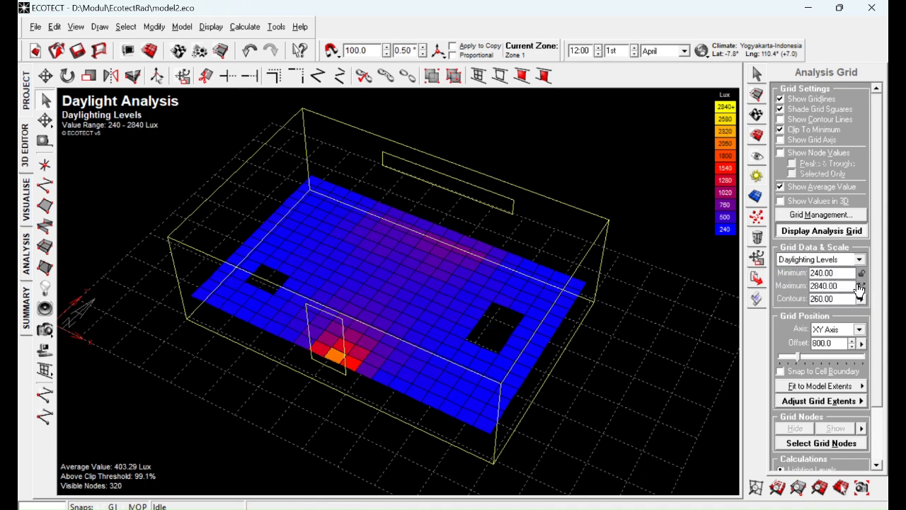
pyautogui.moveTo(848, 275); pyautogui.dragTo(779, 274)
pyautogui.write('250')
pyautogui.press('Return')
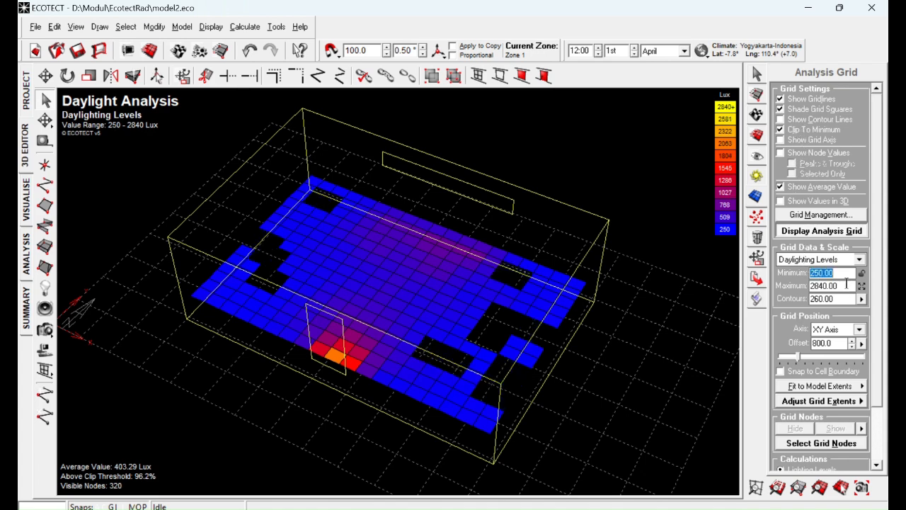
# - Compare the grid display with and without minimum clipping and grid square shading, keeping both enabled
pyautogui.click(791, 189)
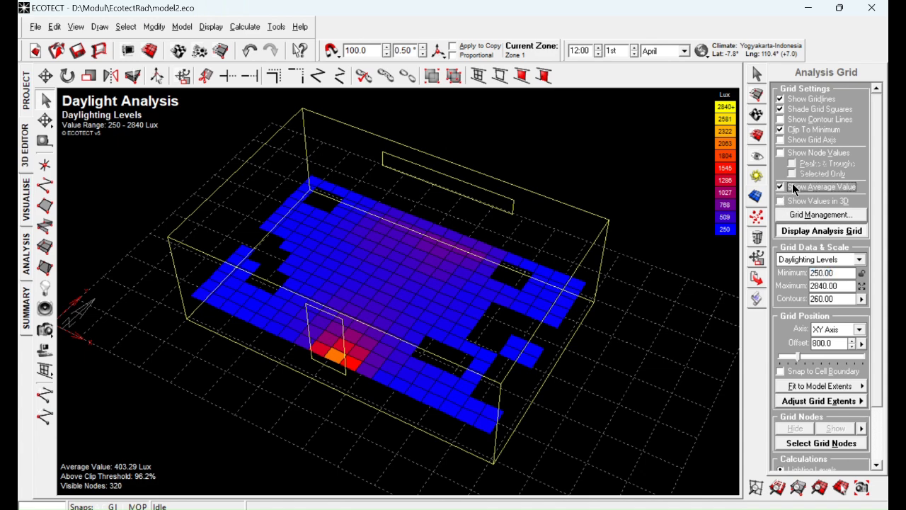
pyautogui.click(805, 130)
pyautogui.click(804, 130)
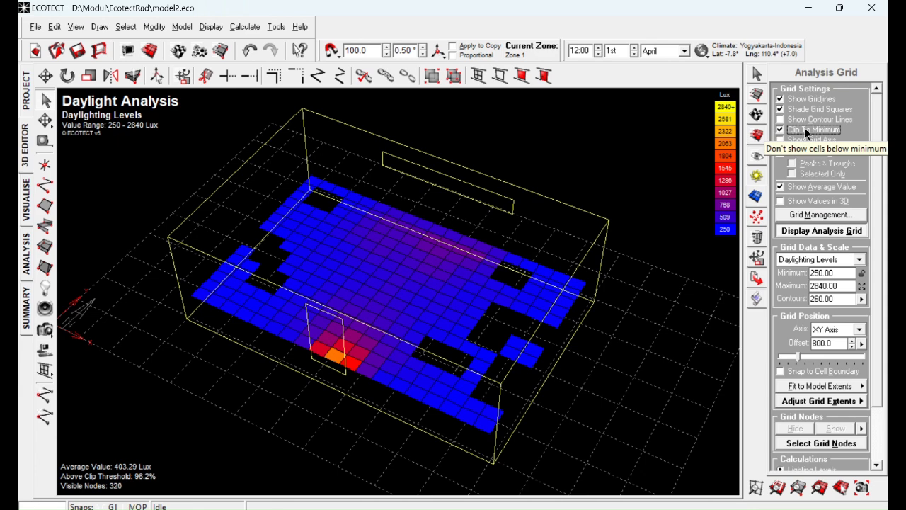
pyautogui.click(808, 109)
pyautogui.click(809, 108)
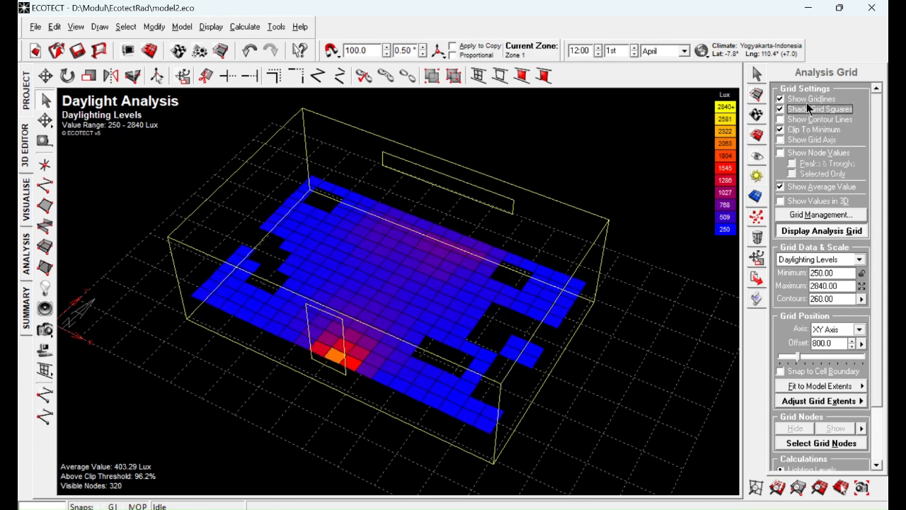
pyautogui.click(811, 129)
pyautogui.click(811, 128)
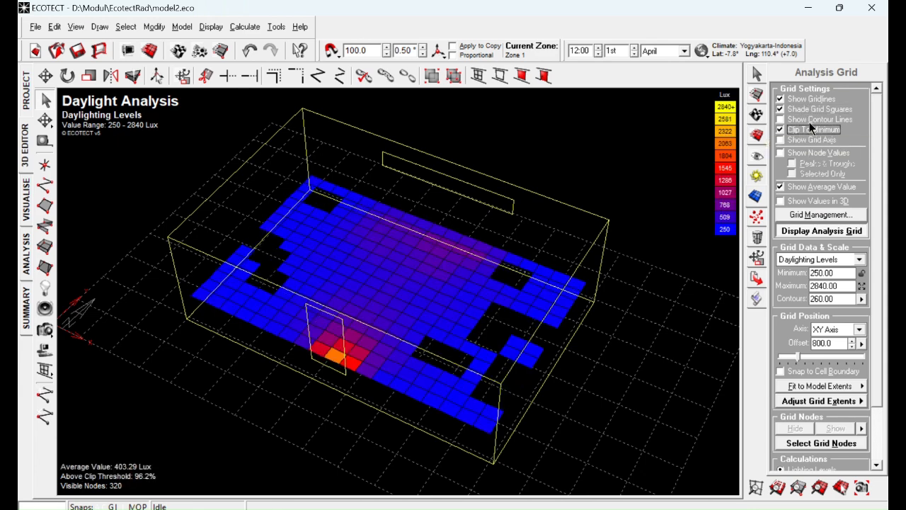